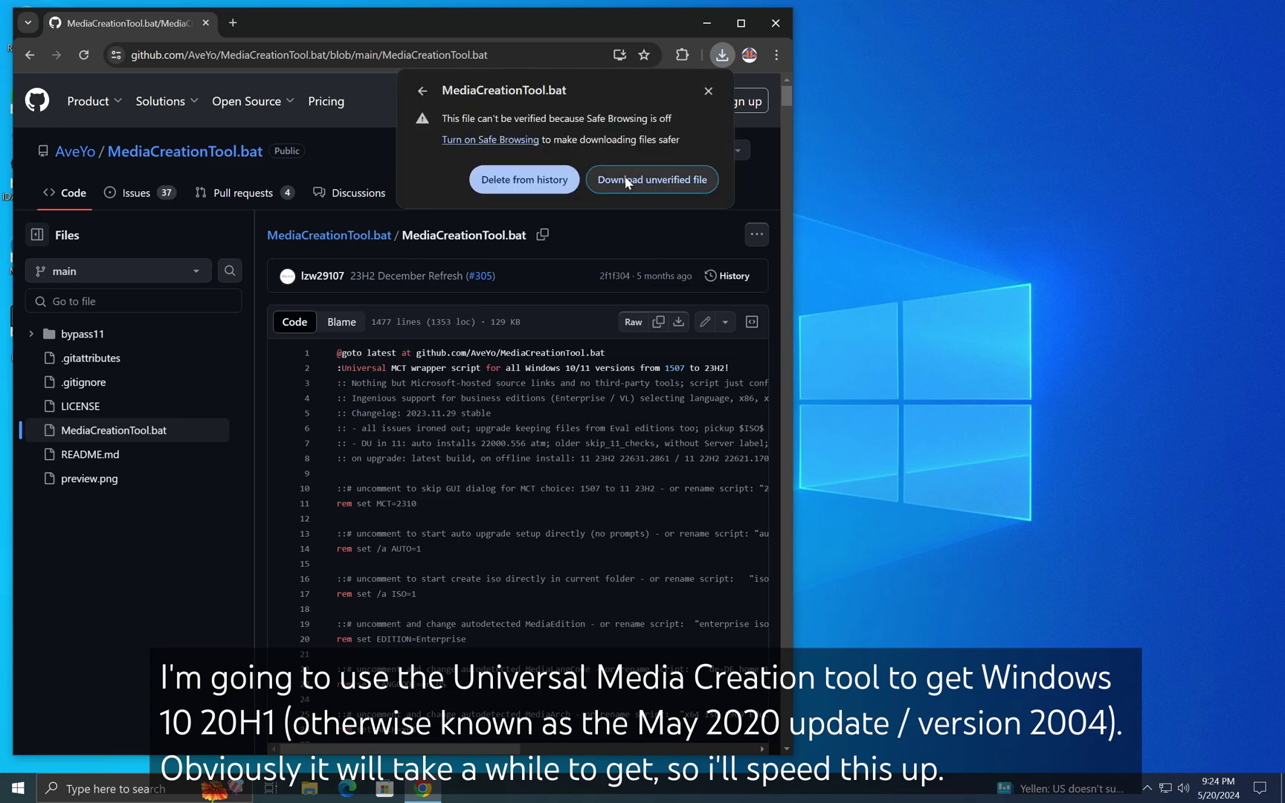
# - Keep the unverified MediaCreationTool.bat download, run it and close the browser
pyautogui.click(660, 177)
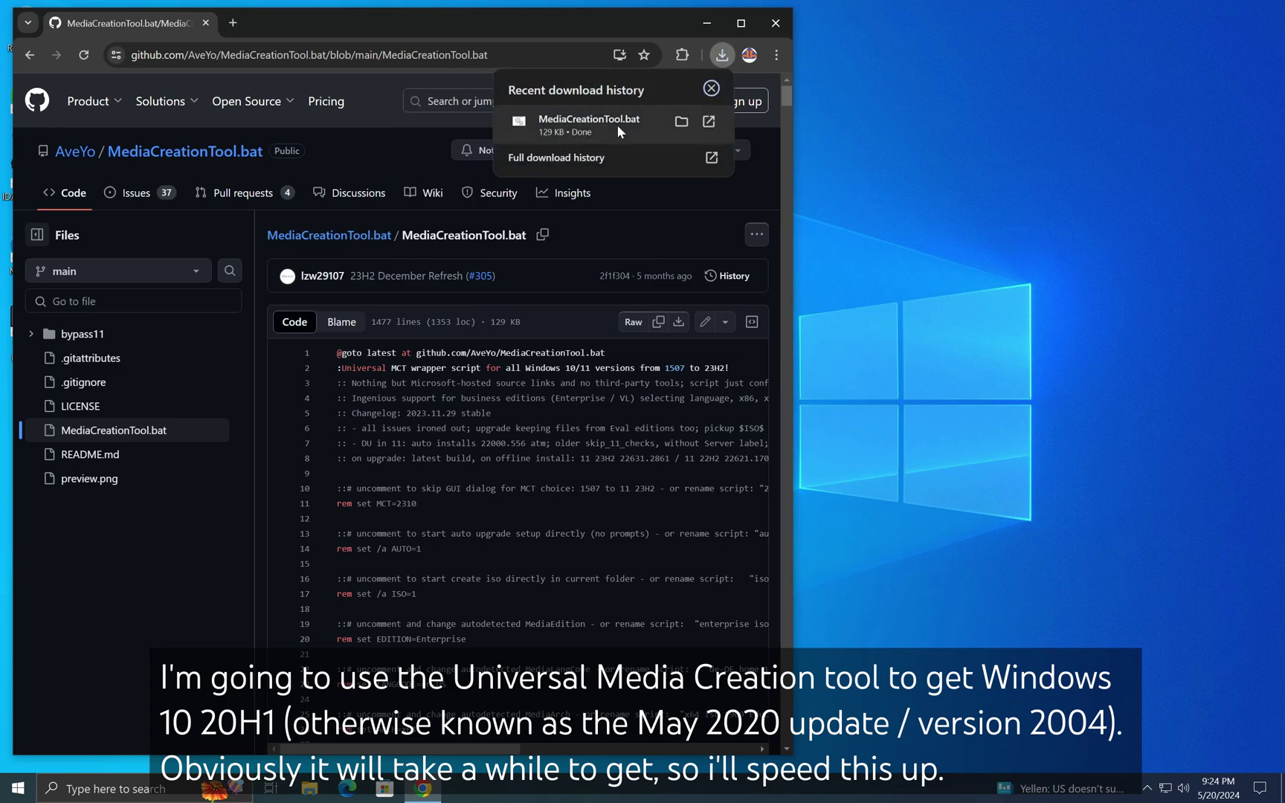
pyautogui.click(616, 119)
pyautogui.click(775, 23)
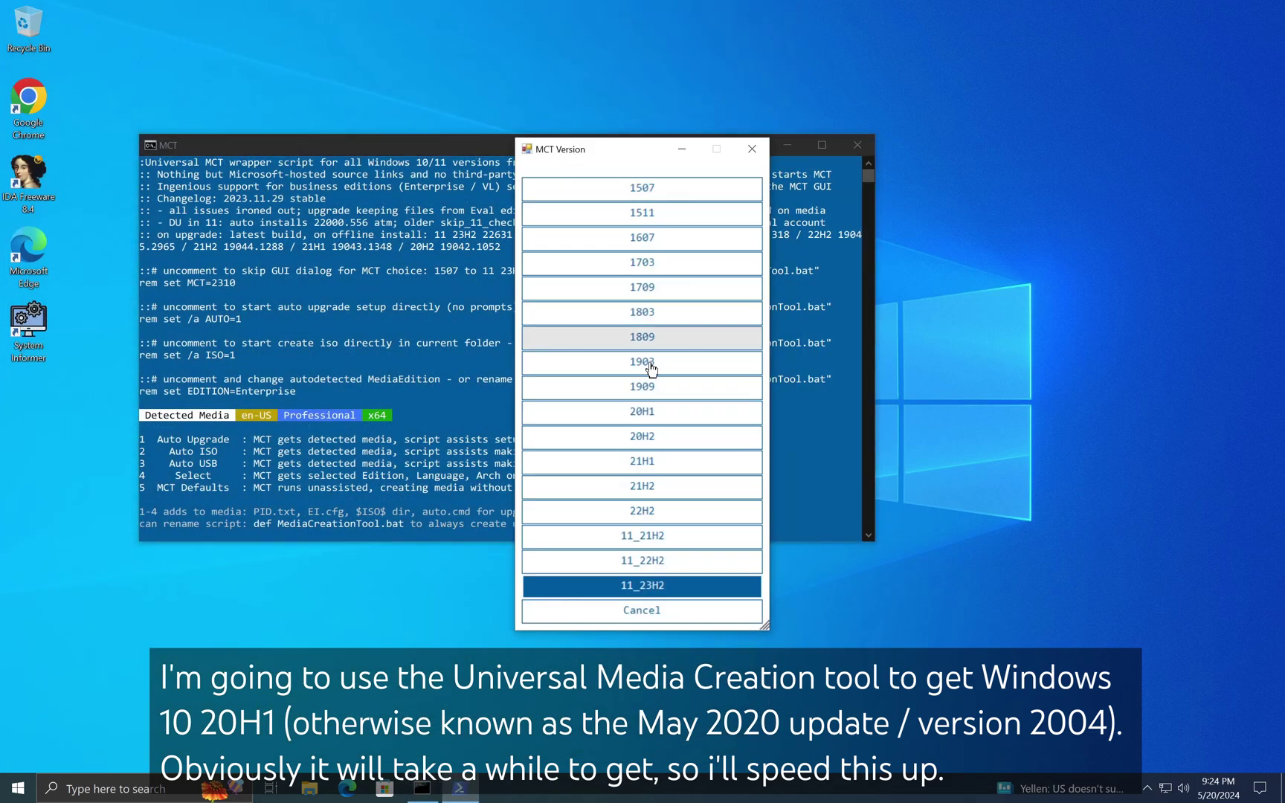
# - Create a Windows 10 20H1 ISO with the media creation script, allow it administrator rights, and close the finished tool
pyautogui.click(645, 410)
pyautogui.click(663, 372)
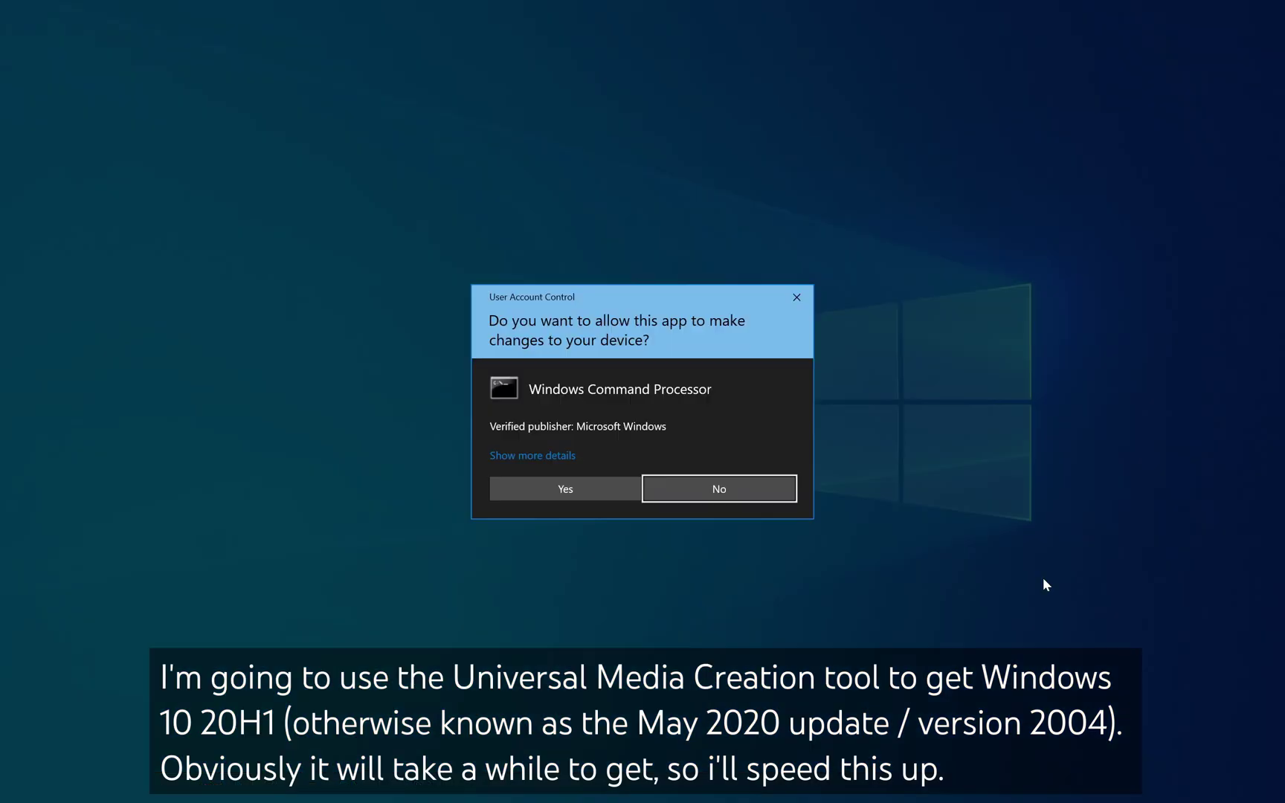
pyautogui.click(592, 487)
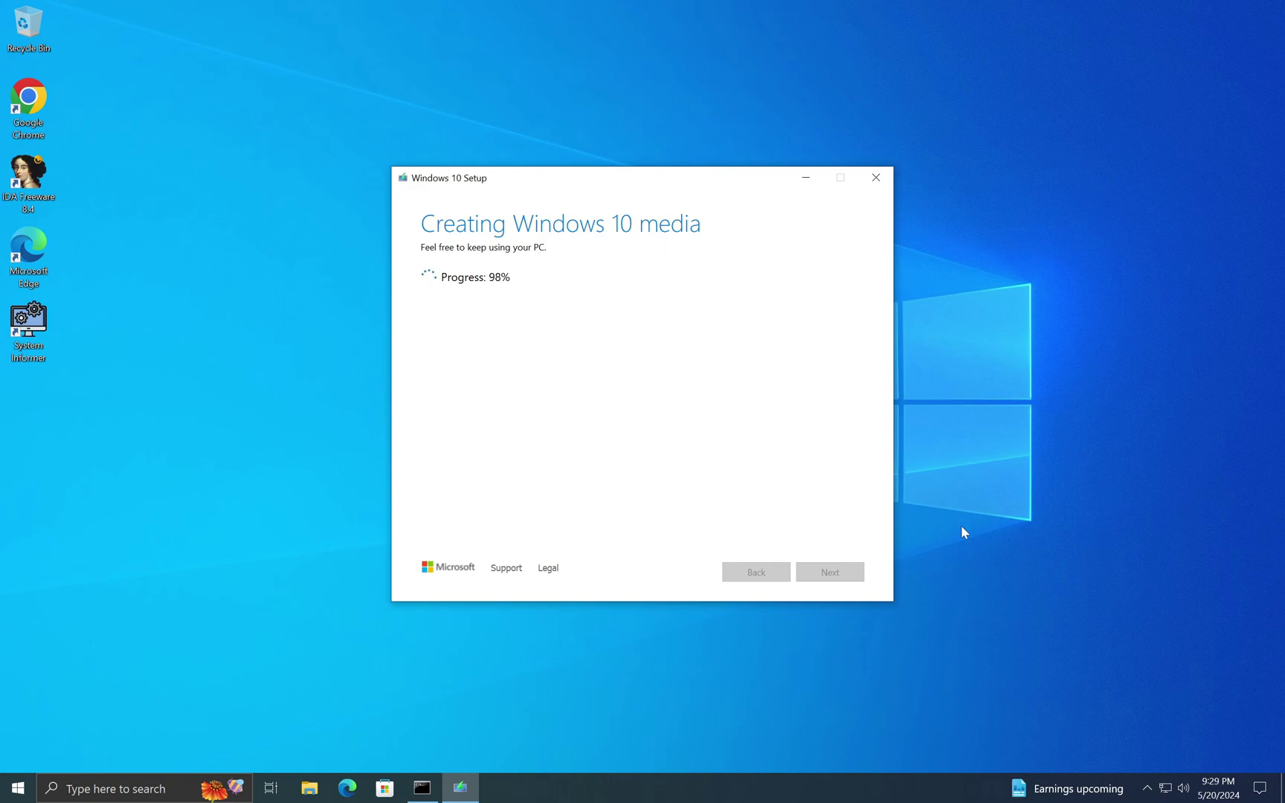
pyautogui.click(830, 572)
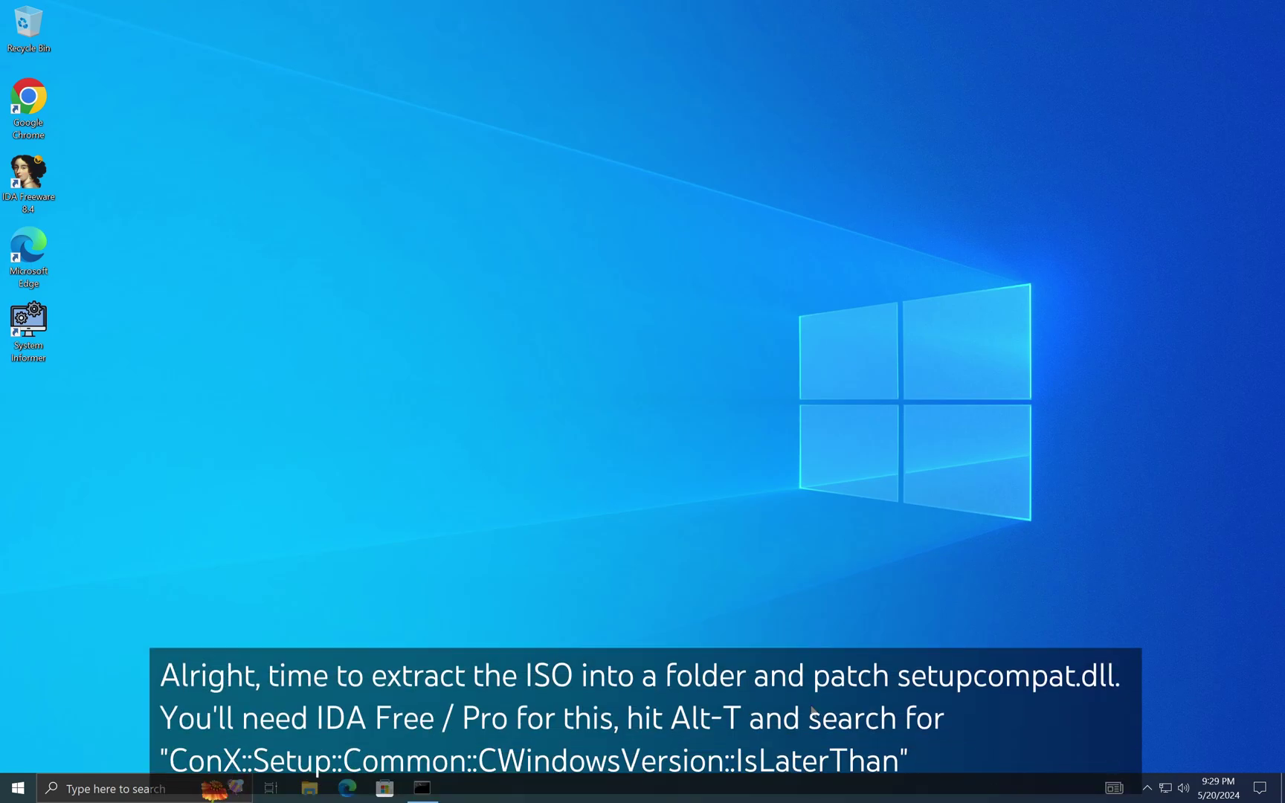
pyautogui.click(431, 791)
pyautogui.press('Return')
# - Mount the disc image "10 20H1 Consumer x64 en-US" from the Downloads folder
pyautogui.press('super+e')
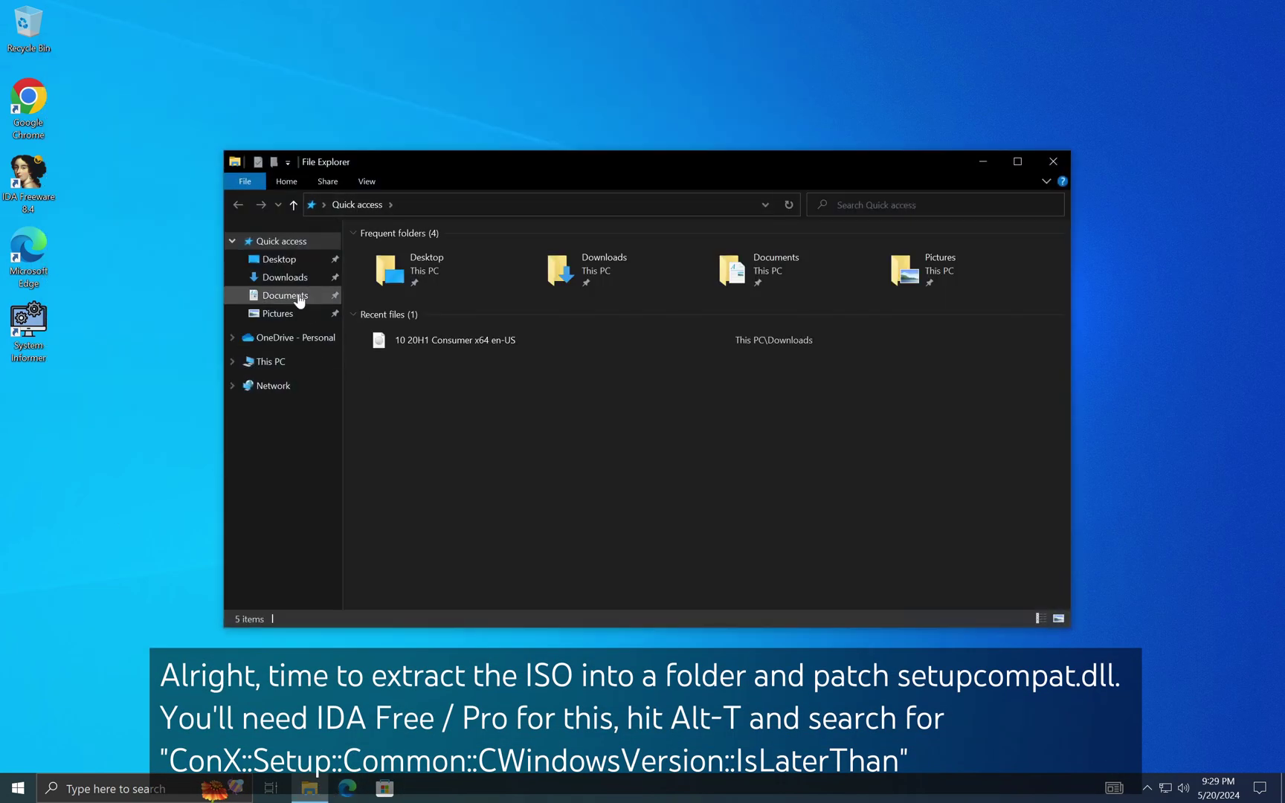
pyautogui.click(286, 278)
pyautogui.click(431, 275)
pyautogui.rightClick(559, 263)
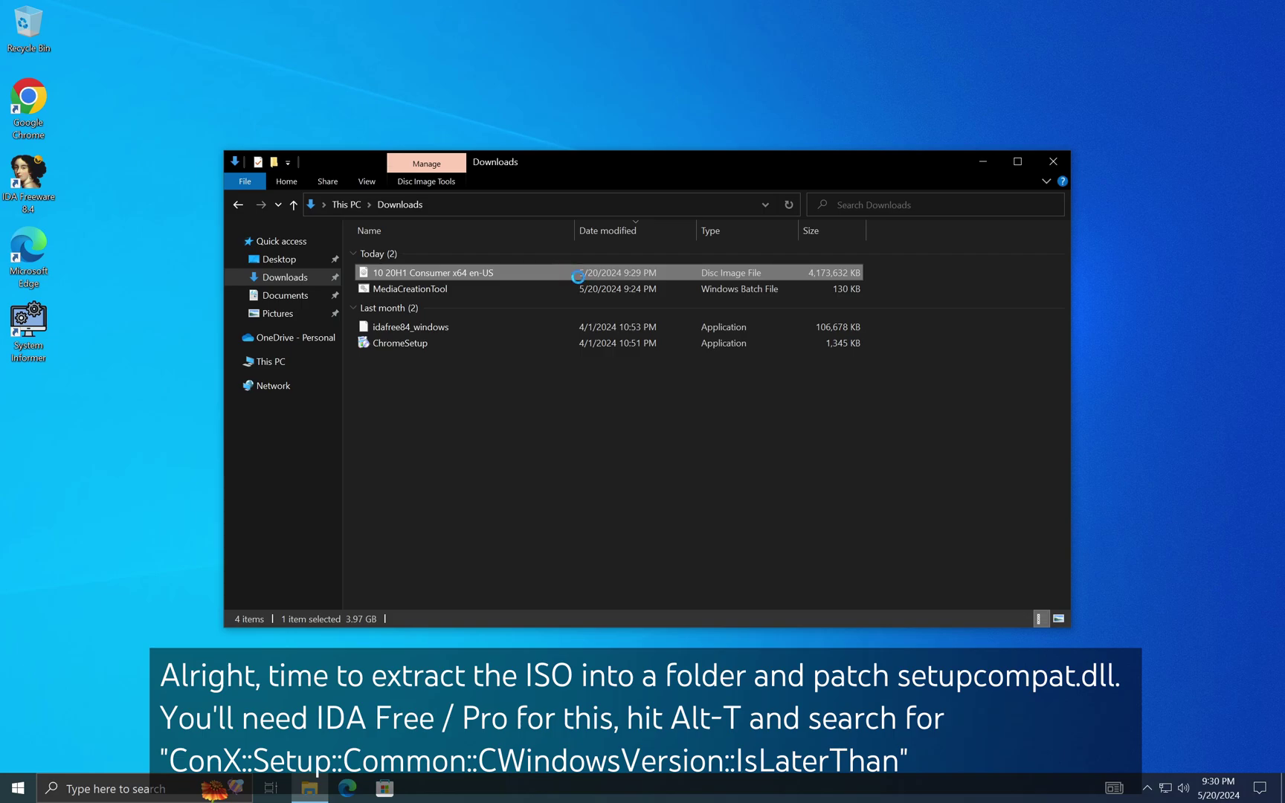
pyautogui.click(603, 278)
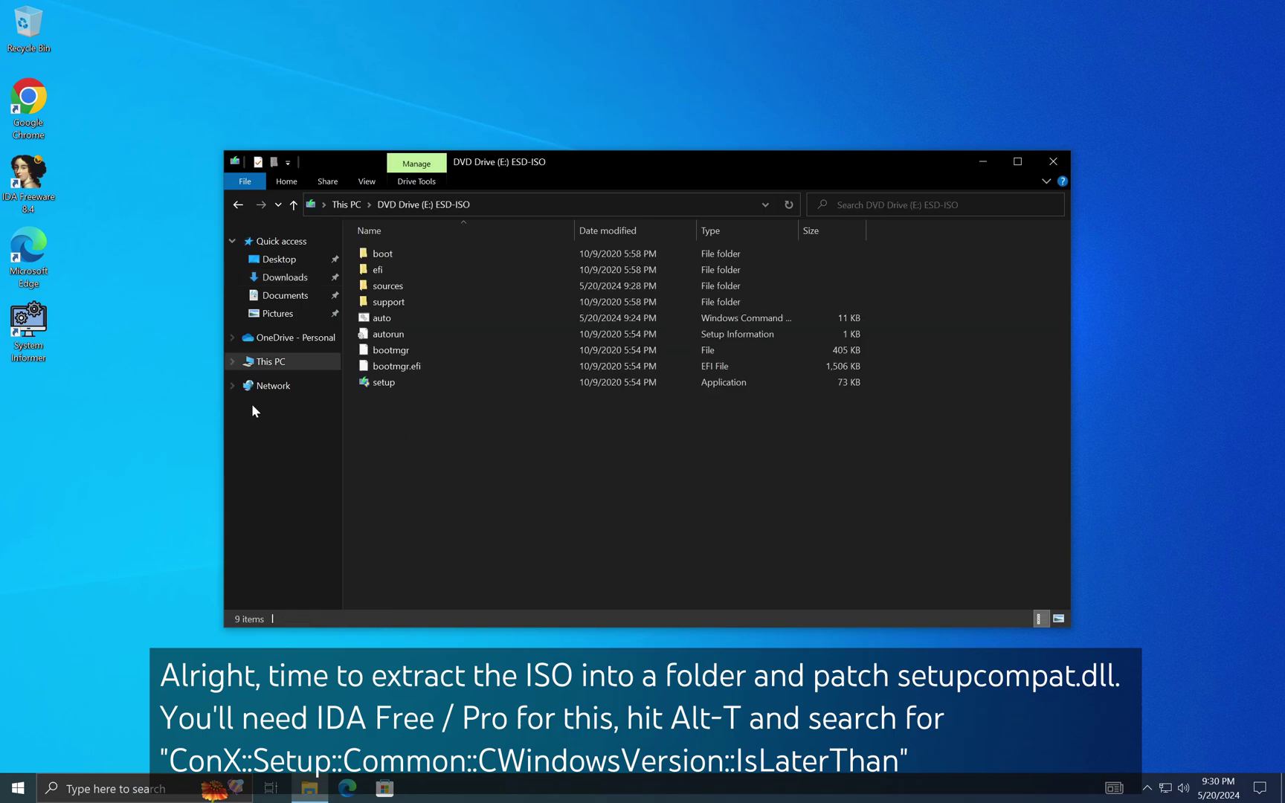
# - Copy all files and folders of the mounted ESD-ISO drive
pyautogui.hotkey('ctrl', 'a')
pyautogui.rightClick(462, 318)
pyautogui.click(491, 389)
# - Create a folder named 20H1 on Local Disk (C:) and open it
pyautogui.click(270, 361)
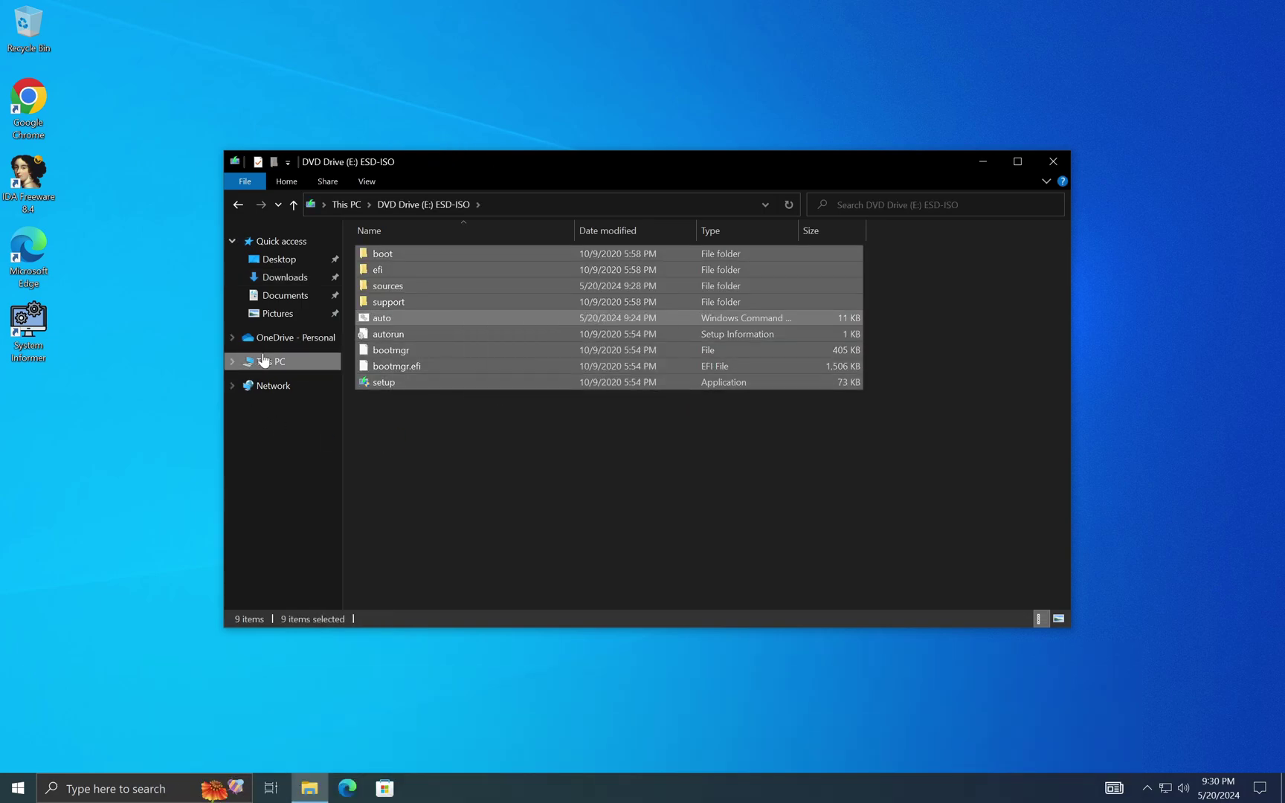
pyautogui.doubleClick(427, 408)
pyautogui.rightClick(504, 477)
pyautogui.moveTo(558, 636)
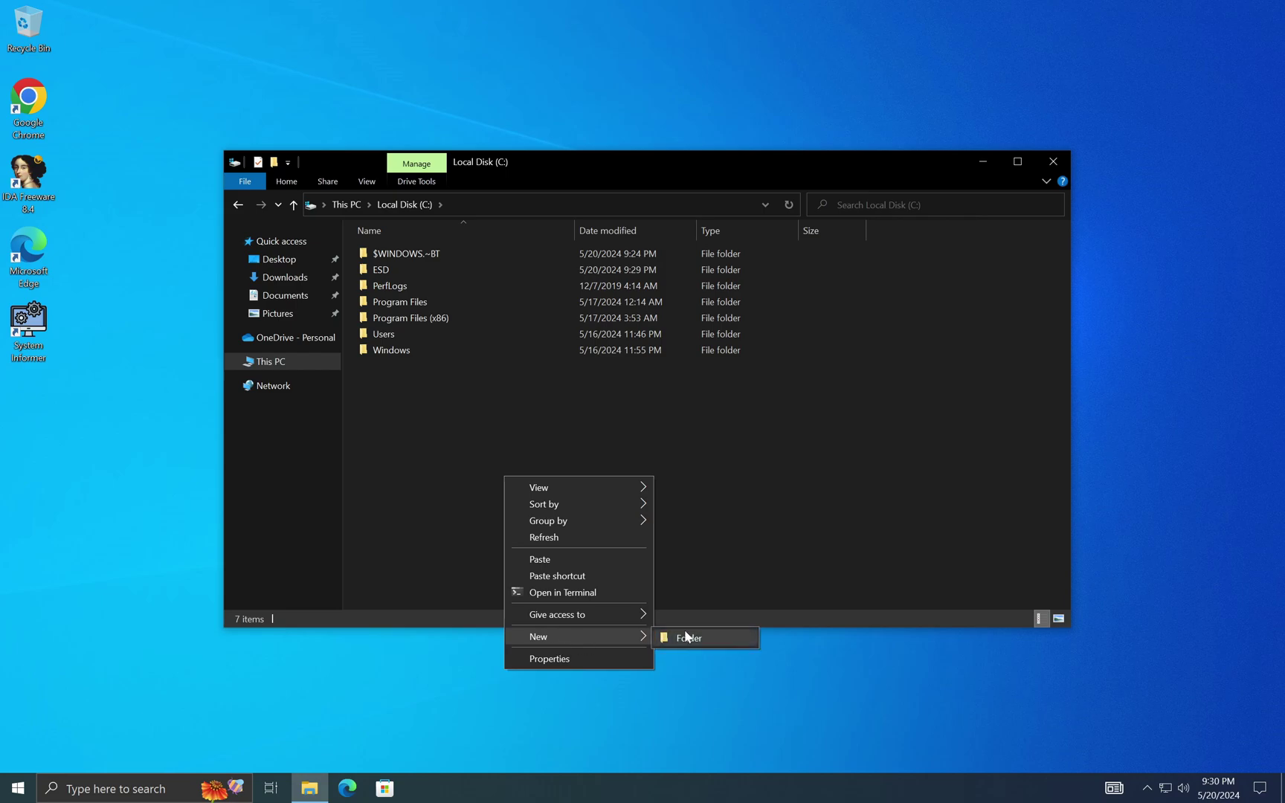
pyautogui.click(688, 634)
pyautogui.write('20H1')
pyautogui.press('Return')
pyautogui.press('Return')
# - Paste the copied ISO contents into C:\20H1 and expand the transfer details
pyautogui.rightClick(699, 355)
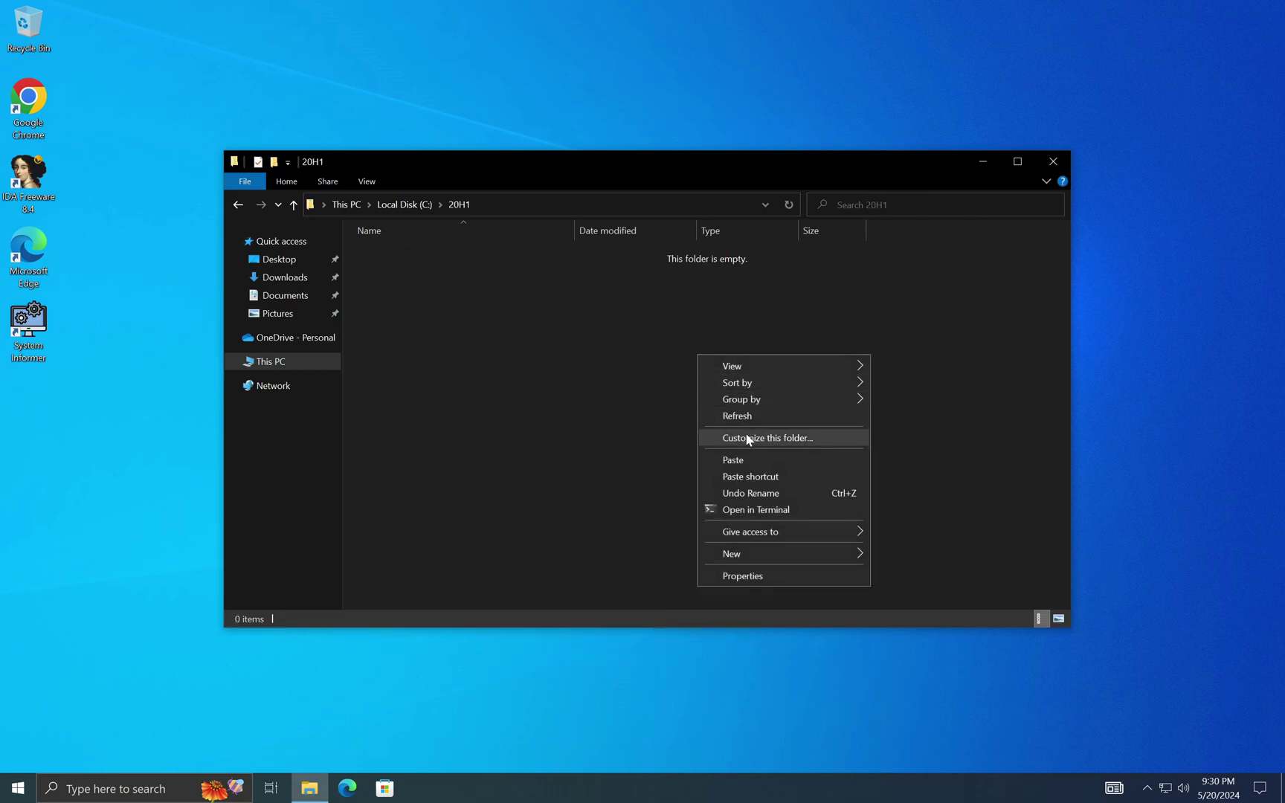
pyautogui.click(743, 459)
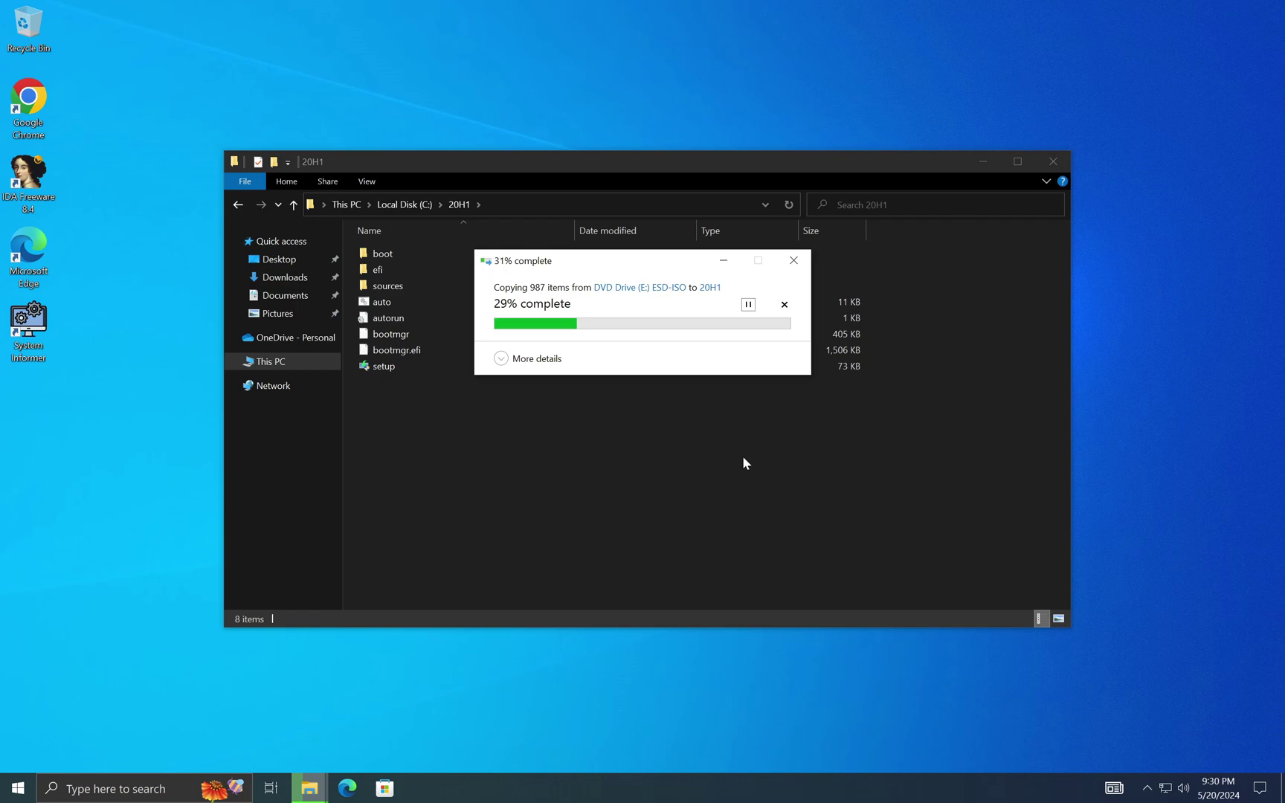
pyautogui.click(500, 360)
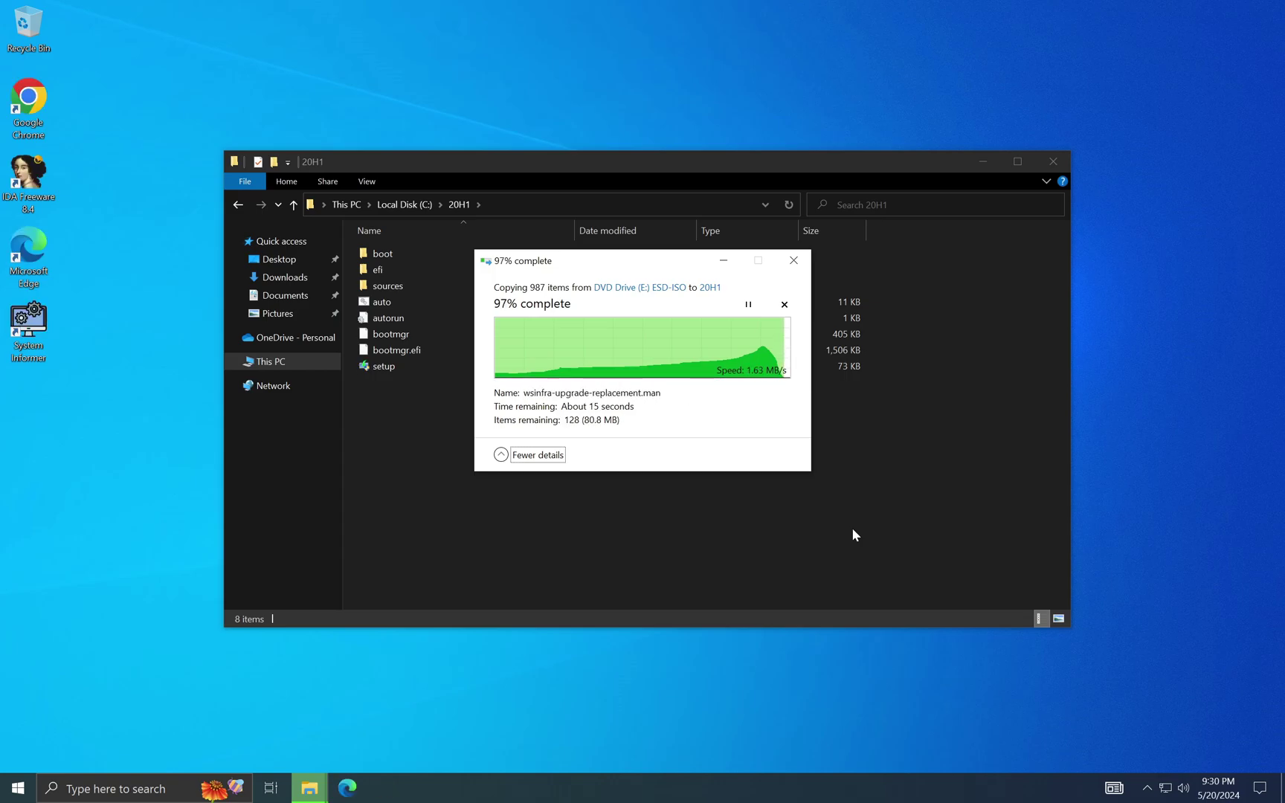
pyautogui.click(854, 534)
# - Eject the mounted ESD-ISO drive (E:) from This PC
pyautogui.click(270, 361)
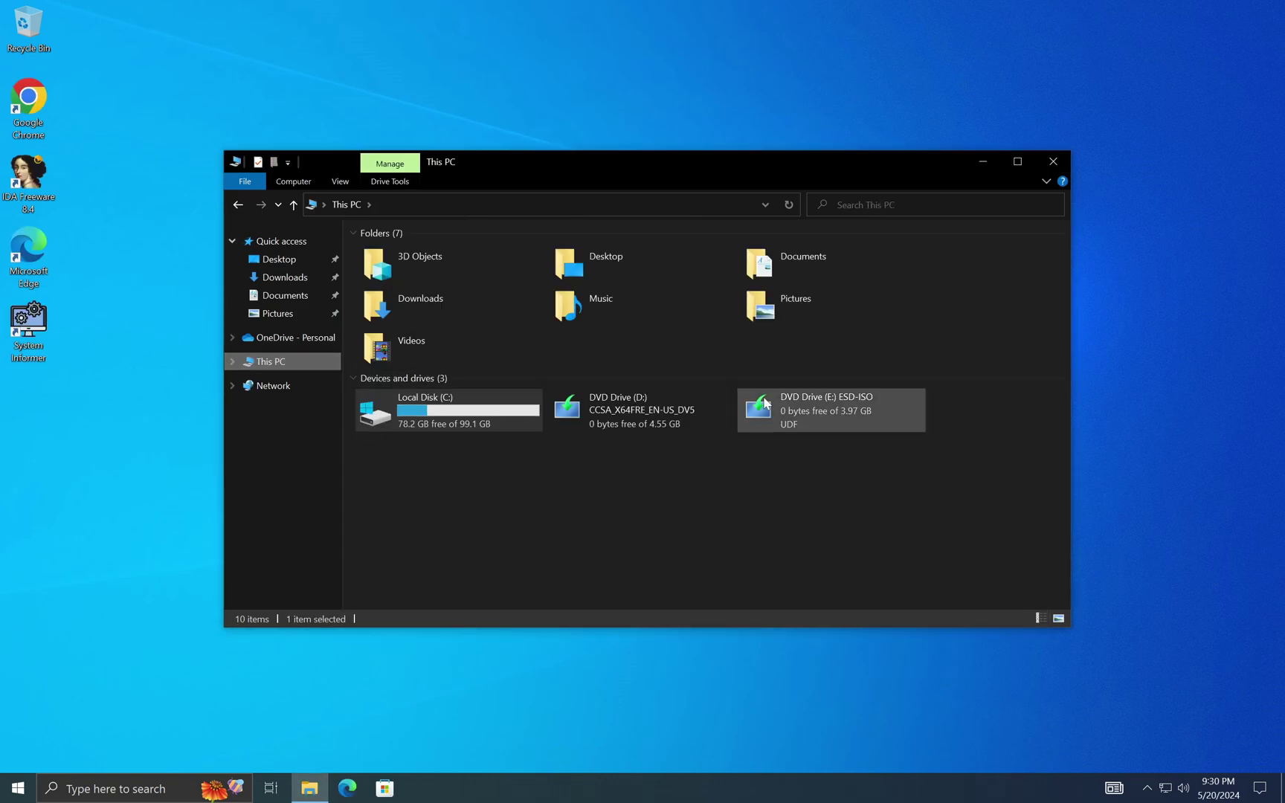
pyautogui.rightClick(768, 407)
pyautogui.press('Escape')
pyautogui.rightClick(654, 411)
pyautogui.press('Escape')
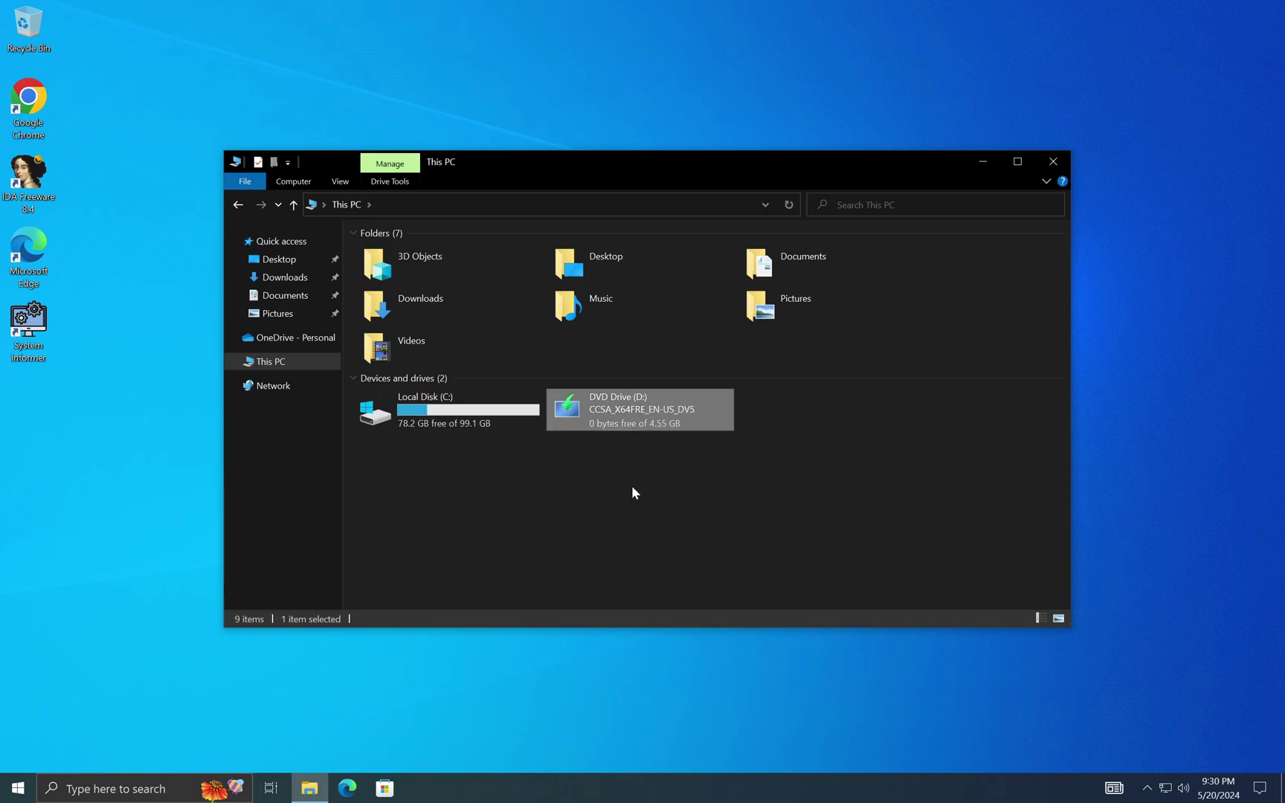
# - Load setupcompat.dll from C:\20H1\sources into IDA Freeware and fetch its debug symbols from the Microsoft Symbol Server
pyautogui.doubleClick(520, 421)
pyautogui.doubleClick(426, 270)
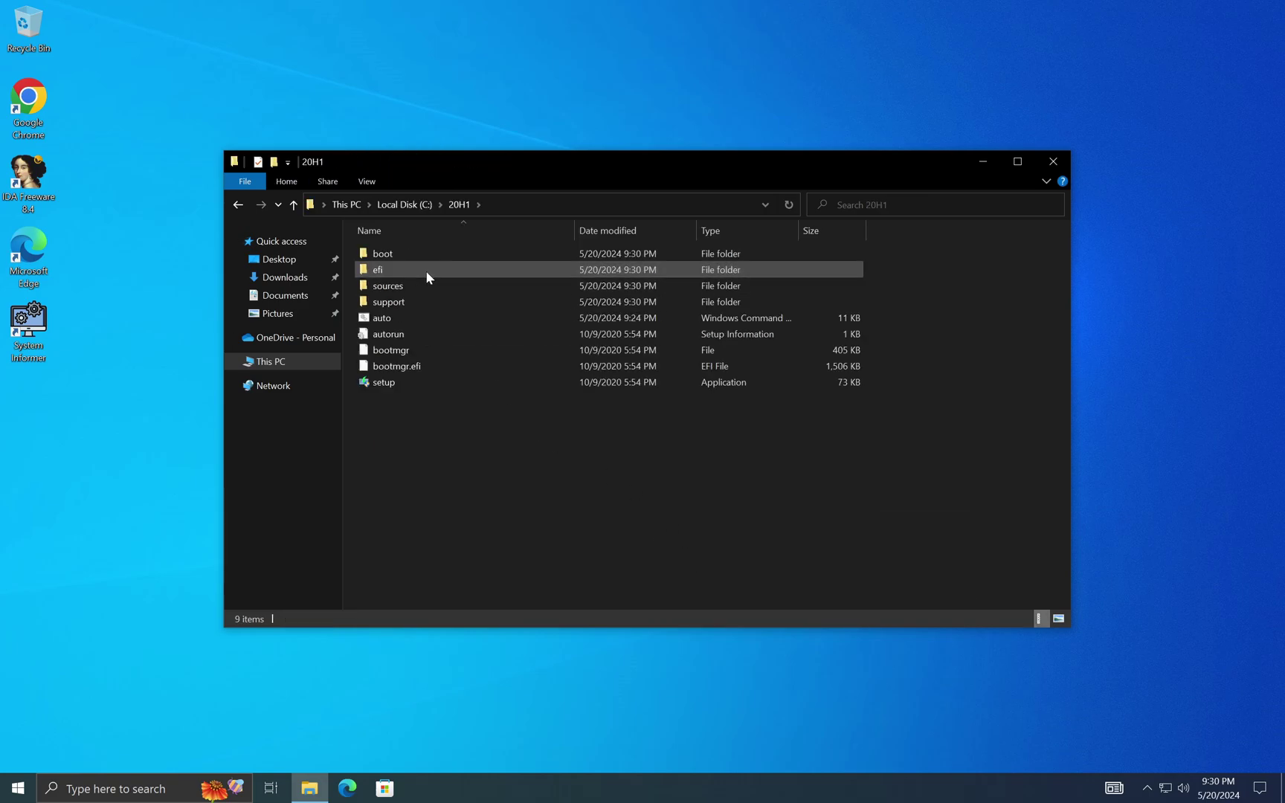
pyautogui.doubleClick(421, 286)
pyautogui.scroll(-8, 438, 269)
pyautogui.scroll(-20, 436, 266)
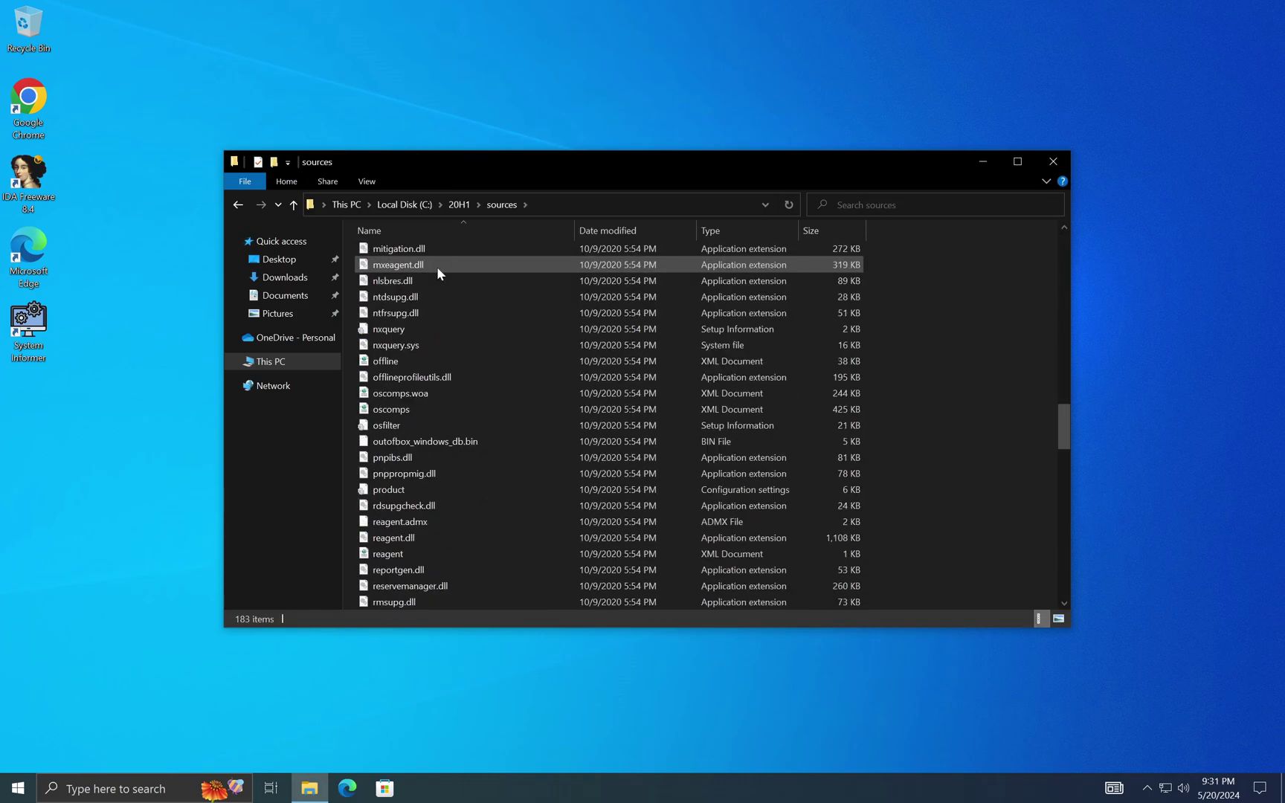
pyautogui.moveTo(435, 316); pyautogui.dragTo(28, 179)
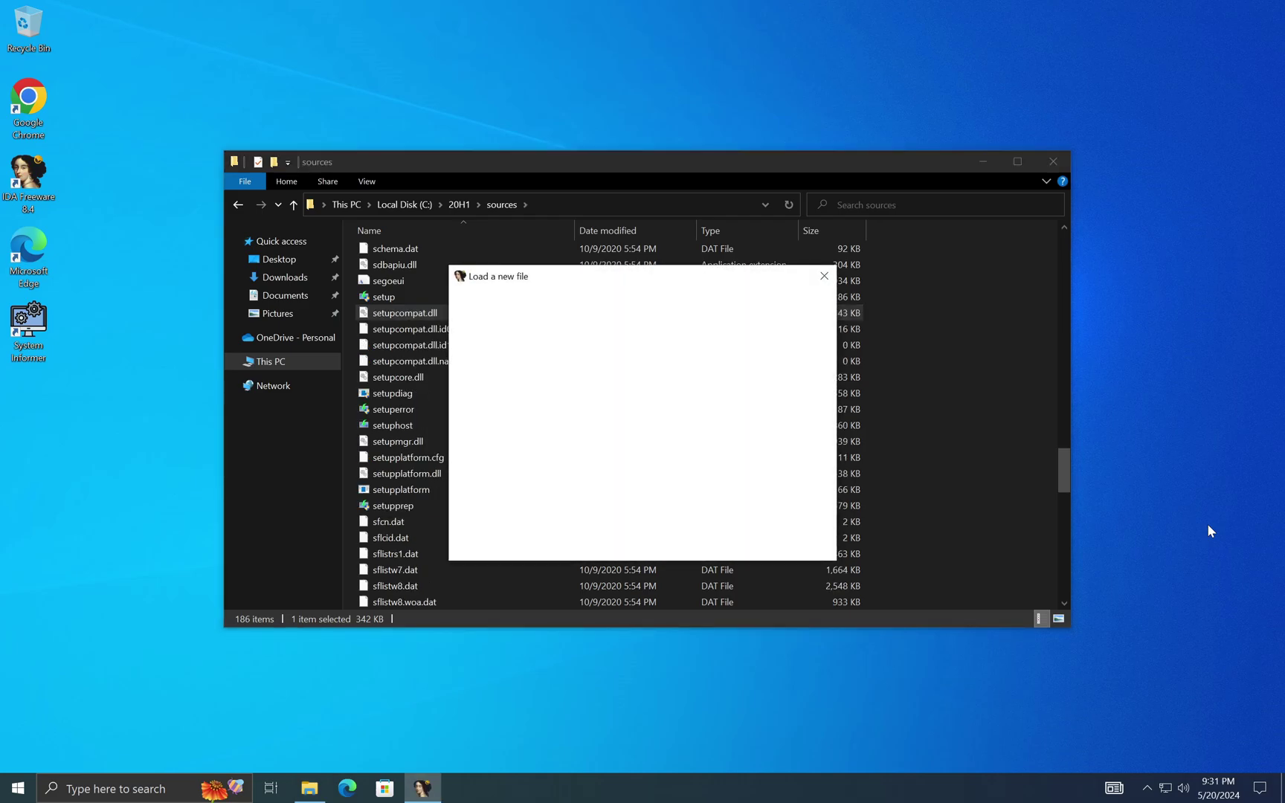
pyautogui.click(600, 547)
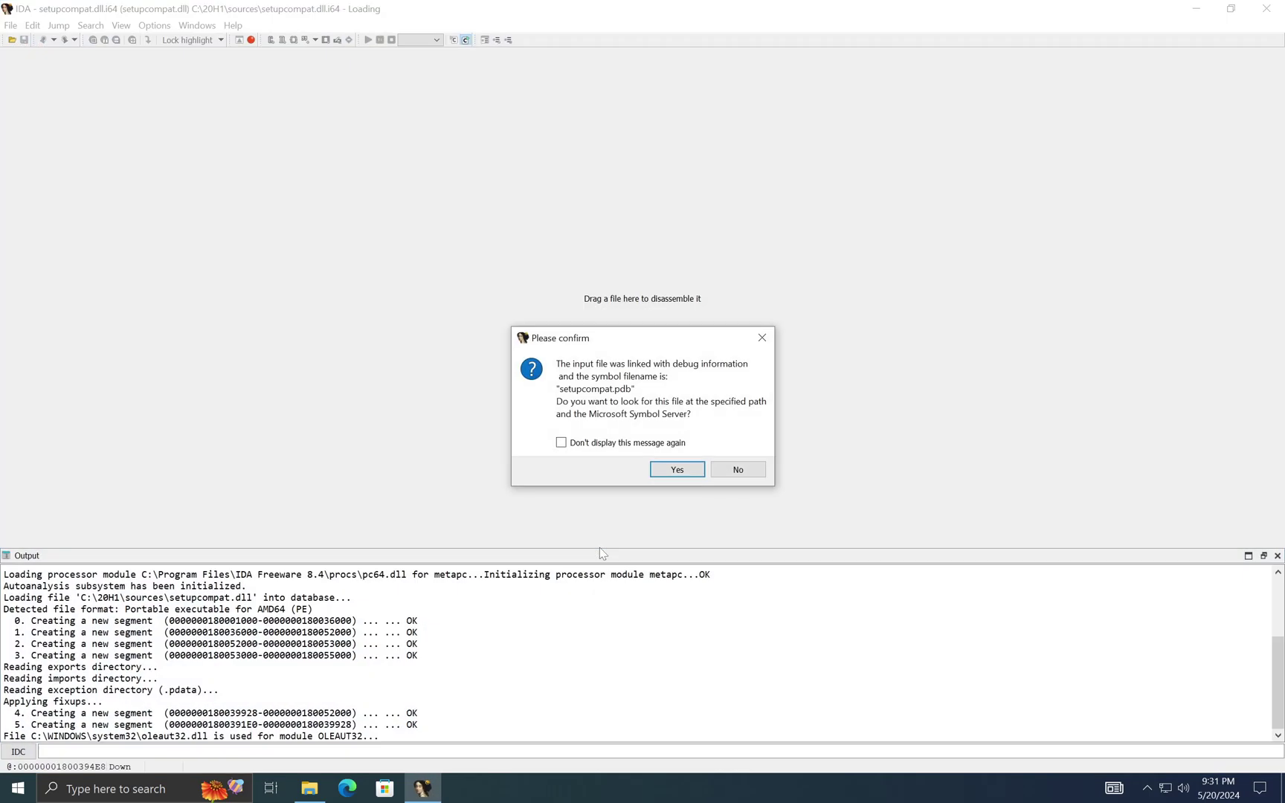
pyautogui.click(677, 470)
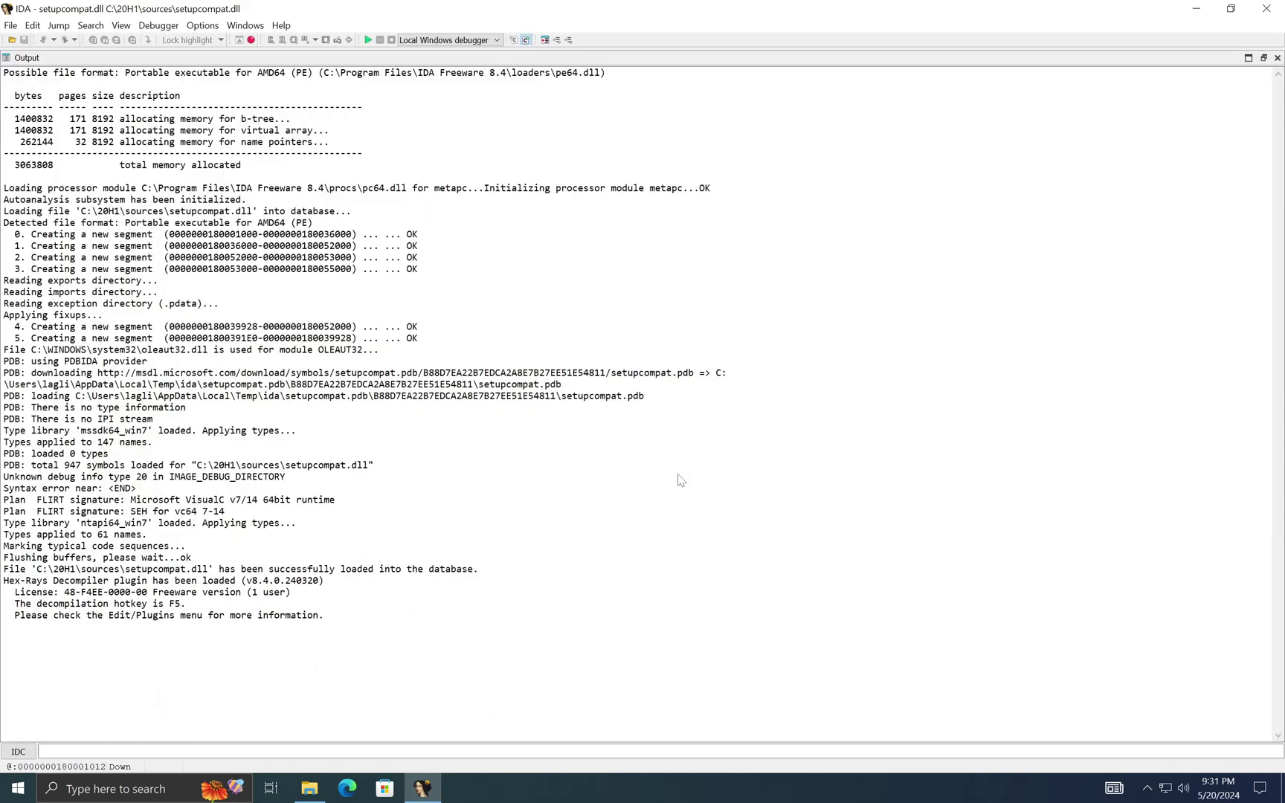
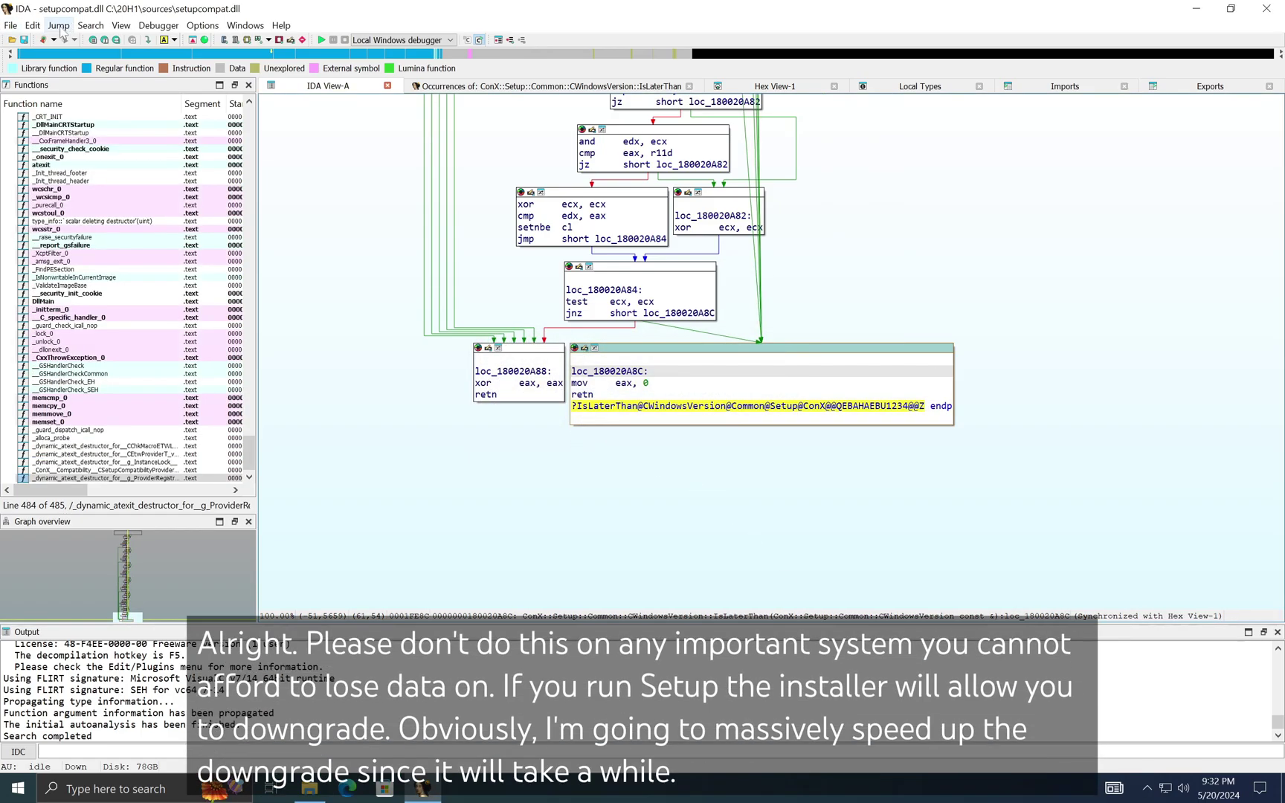
# - Apply the patches to the input file C:\20H1\sources\setupcompat.dll without creating a backup
pyautogui.click(32, 26)
pyautogui.moveTo(73, 352)
pyautogui.click(275, 410)
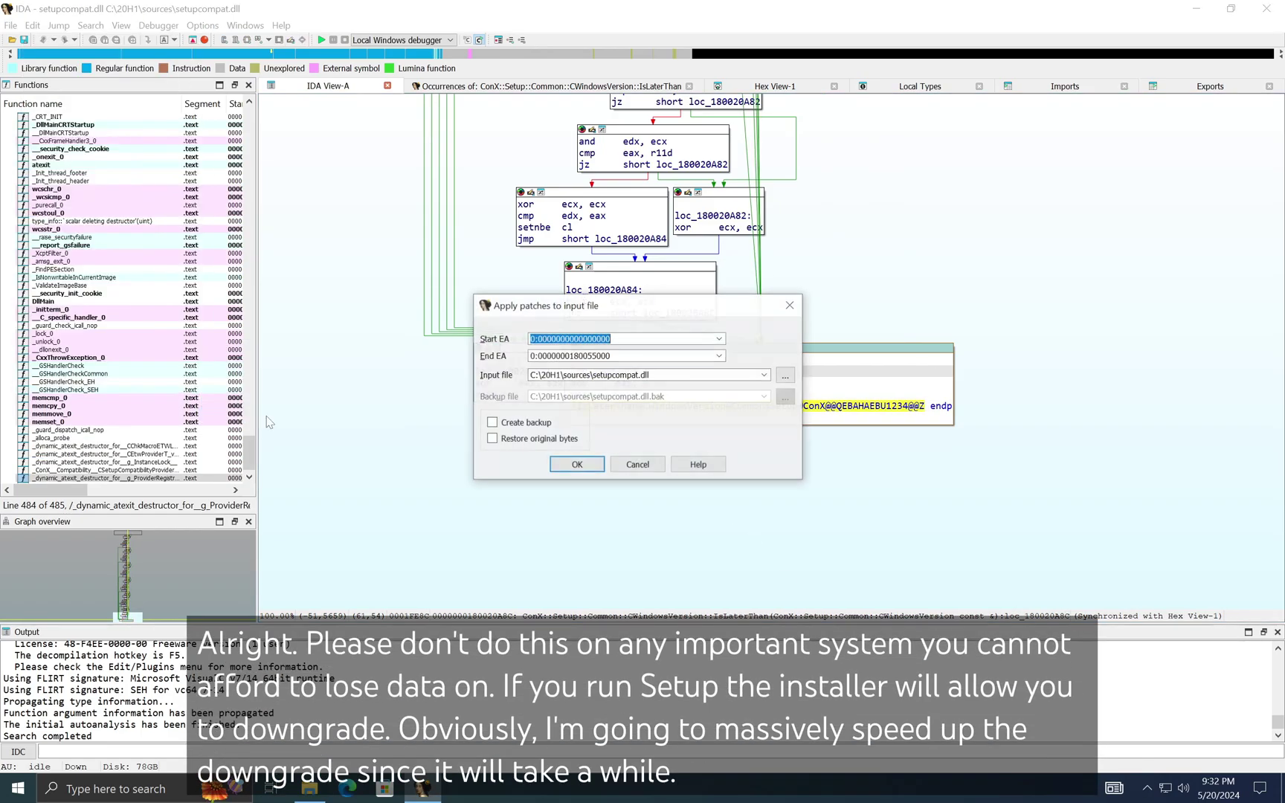
pyautogui.click(563, 471)
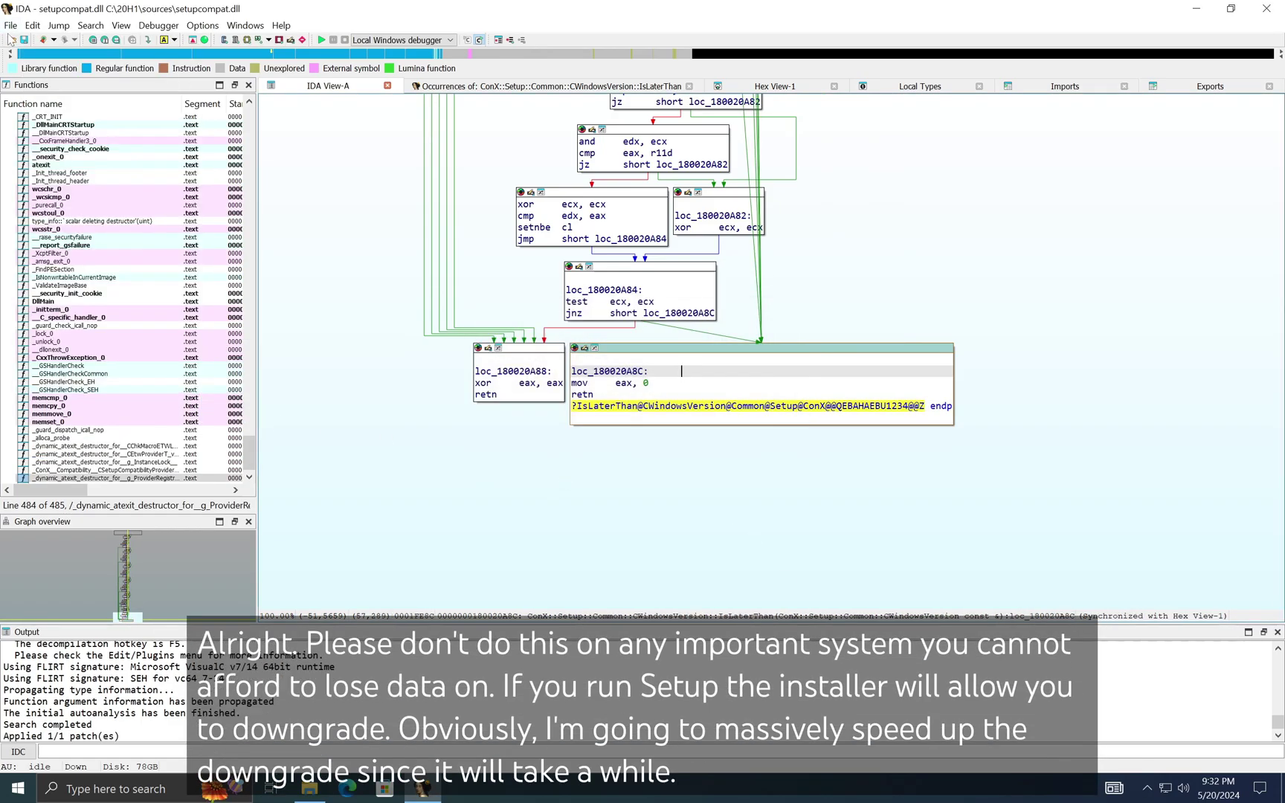
# - Exit IDA and confirm the closing dialog for the database
pyautogui.click(11, 25)
pyautogui.click(44, 241)
pyautogui.click(579, 474)
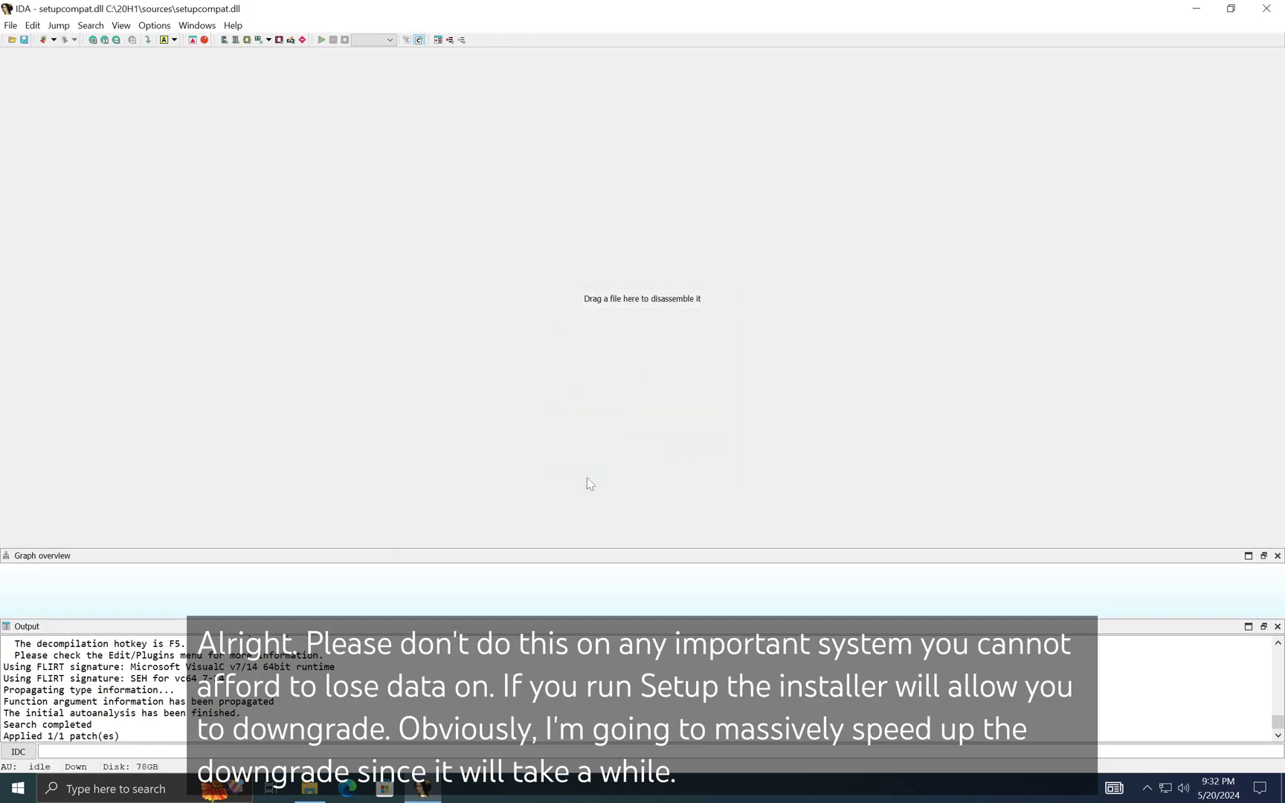
# - Run the setup application from C:\20H1 and allow it to make changes to the device
pyautogui.click(459, 205)
pyautogui.doubleClick(445, 381)
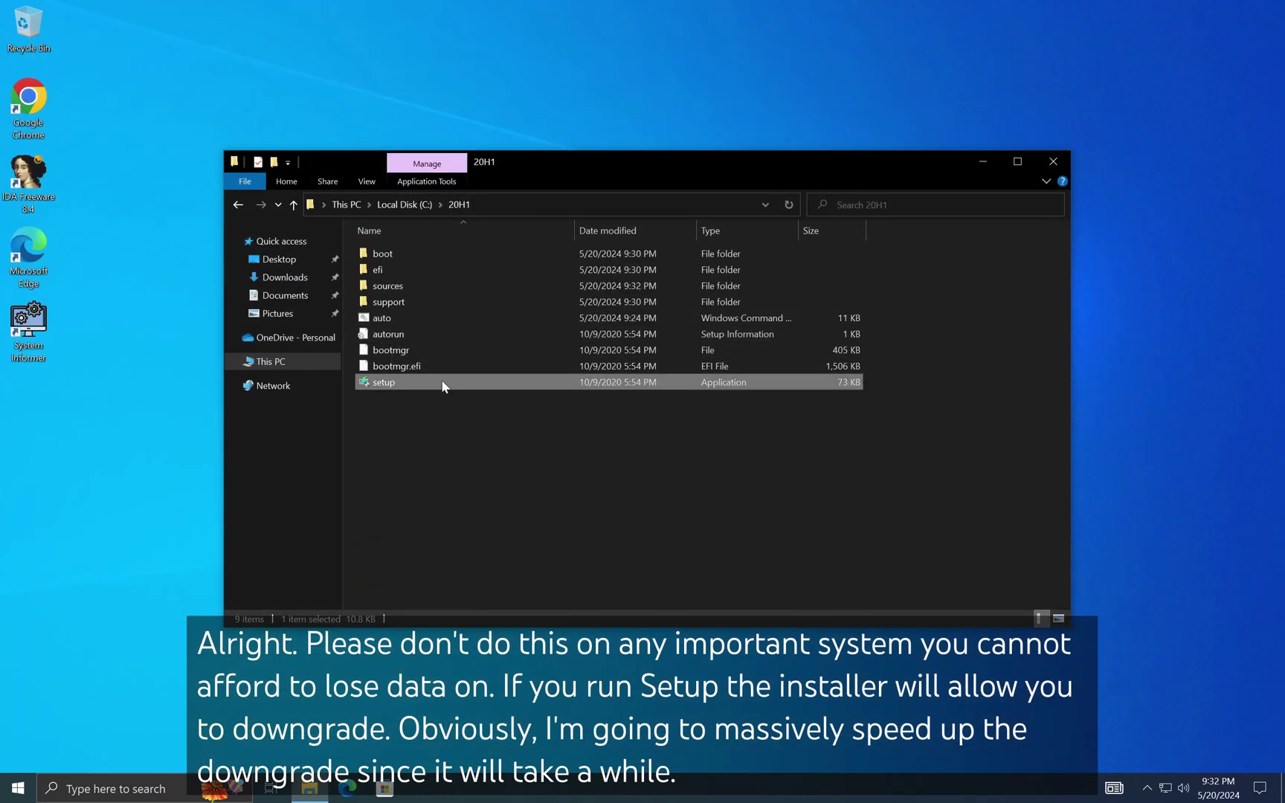
pyautogui.click(594, 512)
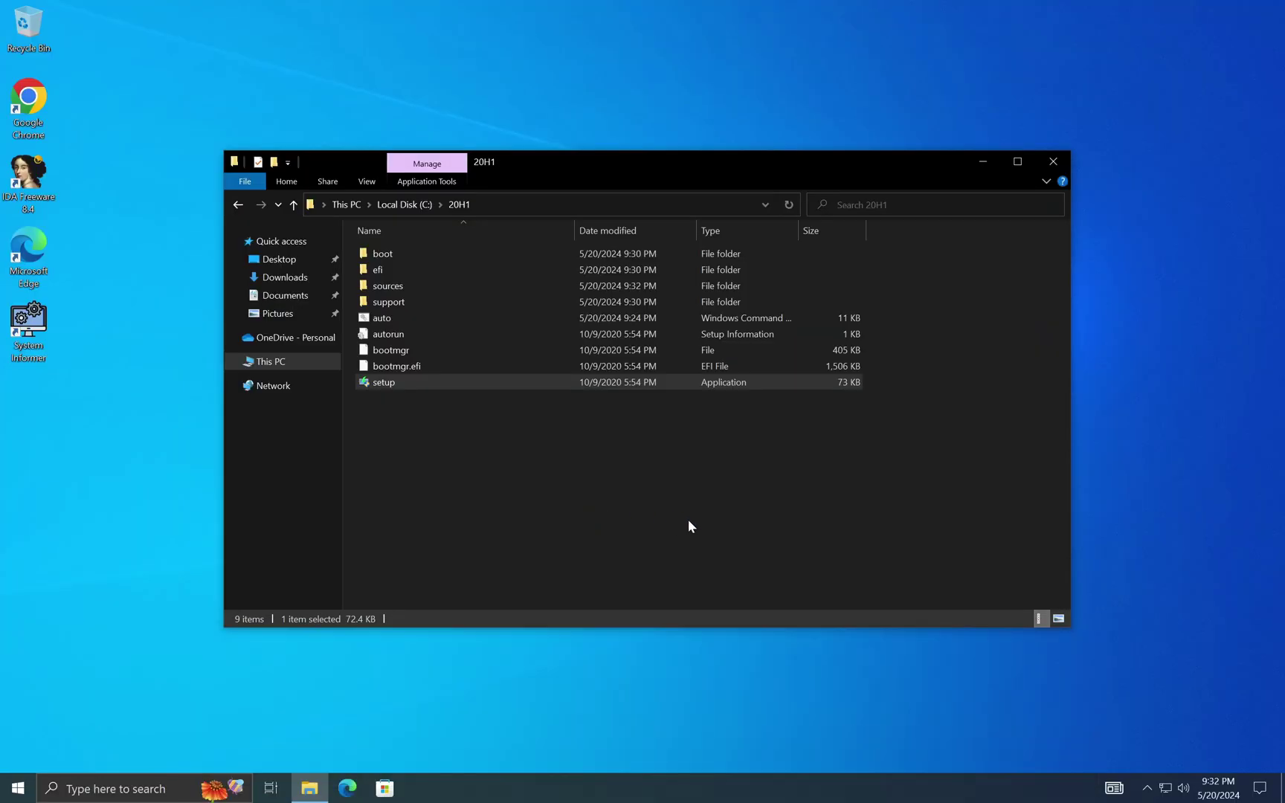
# - In Windows 10 Setup, opt out of helping improve the installation, choose "Not right now" for updates and continue
pyautogui.click(426, 531)
pyautogui.click(522, 301)
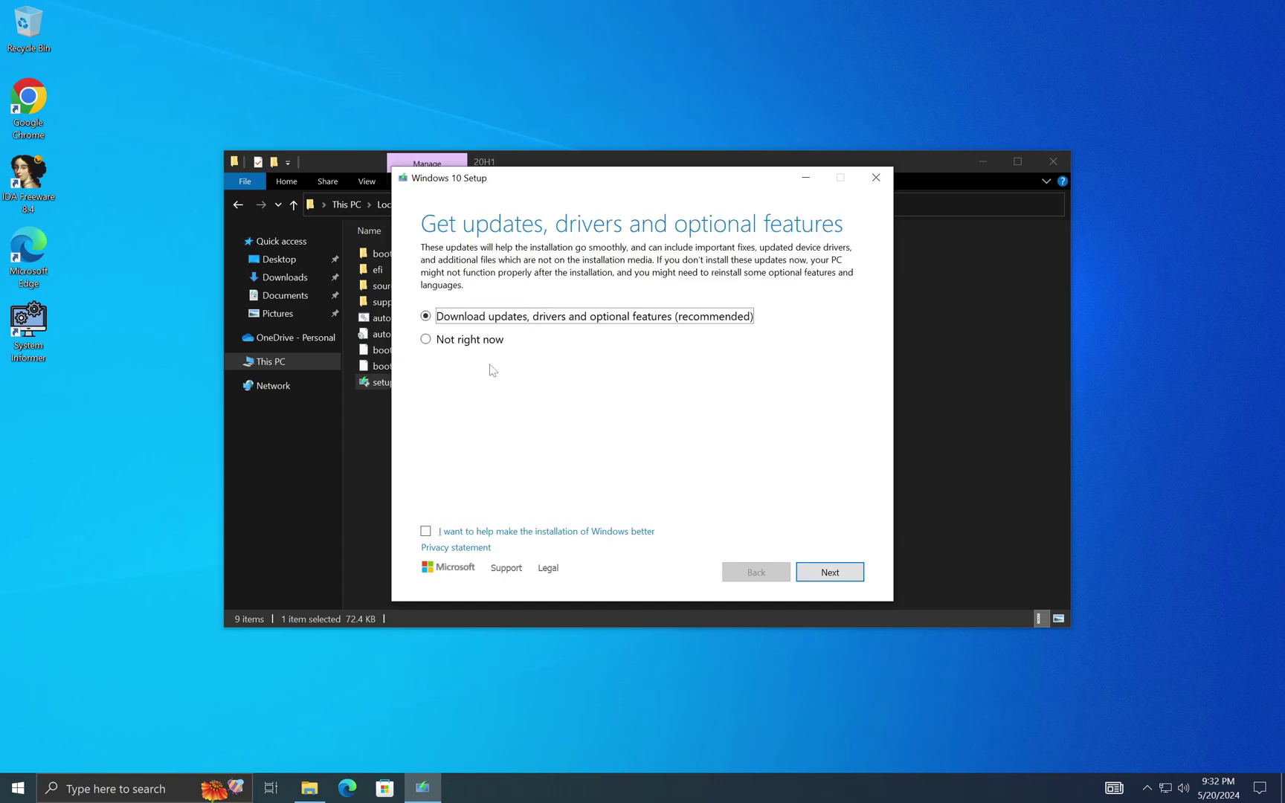
pyautogui.click(469, 340)
pyautogui.click(809, 574)
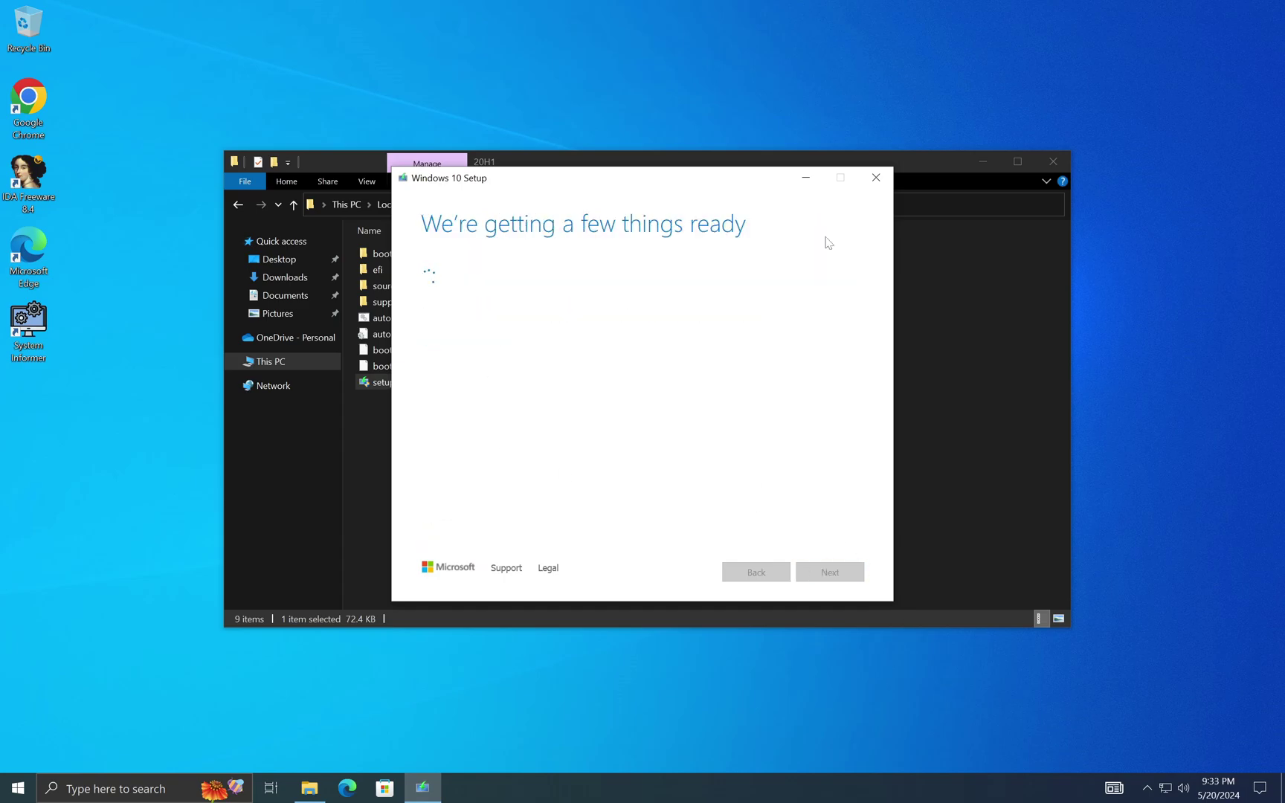
pyautogui.click(829, 572)
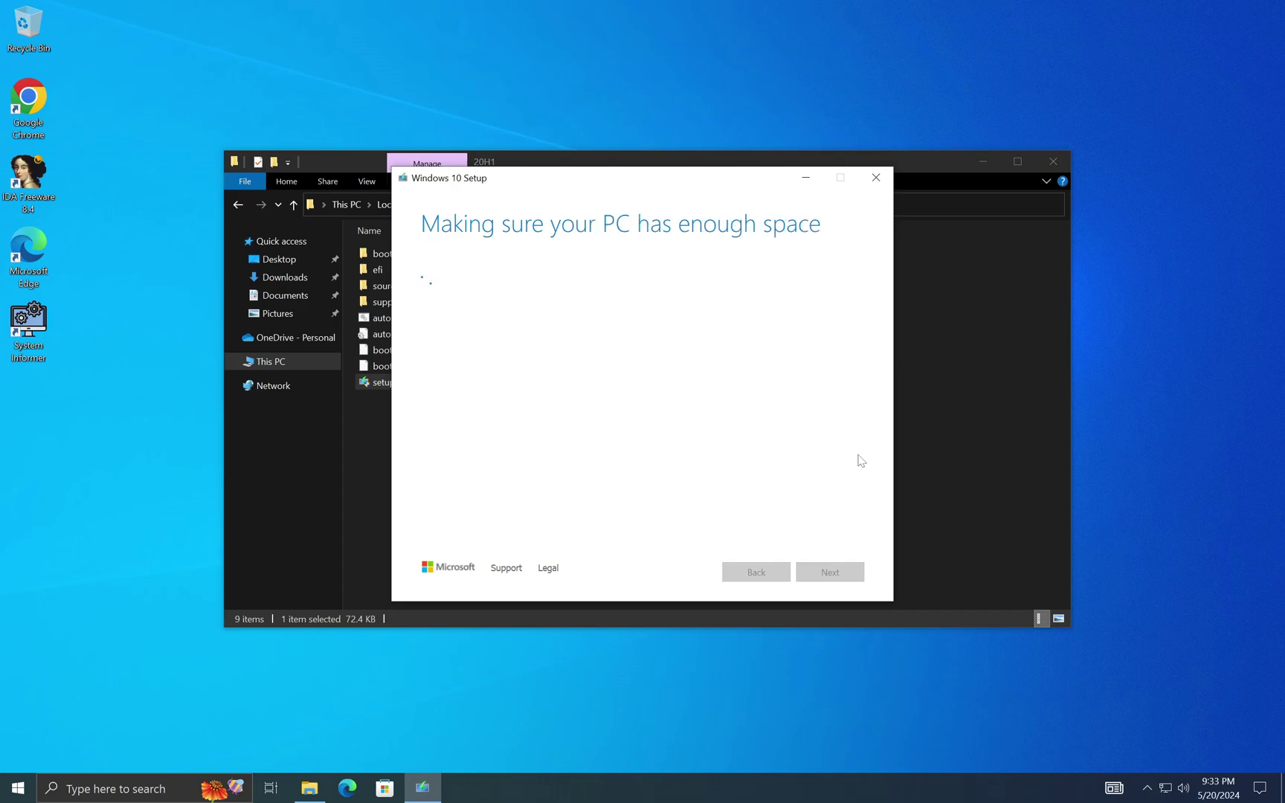
# - Check the current Windows version with winver and close its window
pyautogui.press('super+r')
pyautogui.write('winver')
pyautogui.press('Return')
pyautogui.click(339, 316)
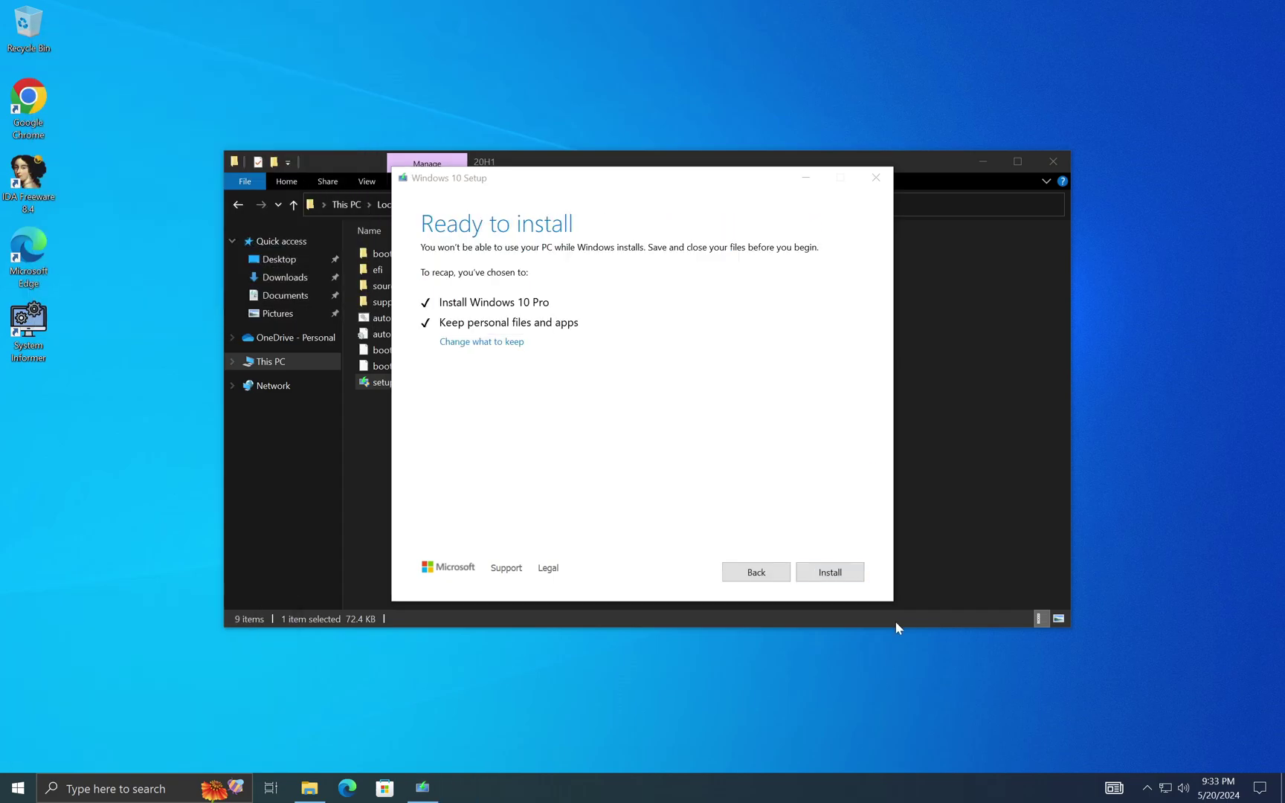
# - Install Windows 10 Pro keeping personal files and apps, and dismiss the lock screen once installation finishes
pyautogui.click(830, 572)
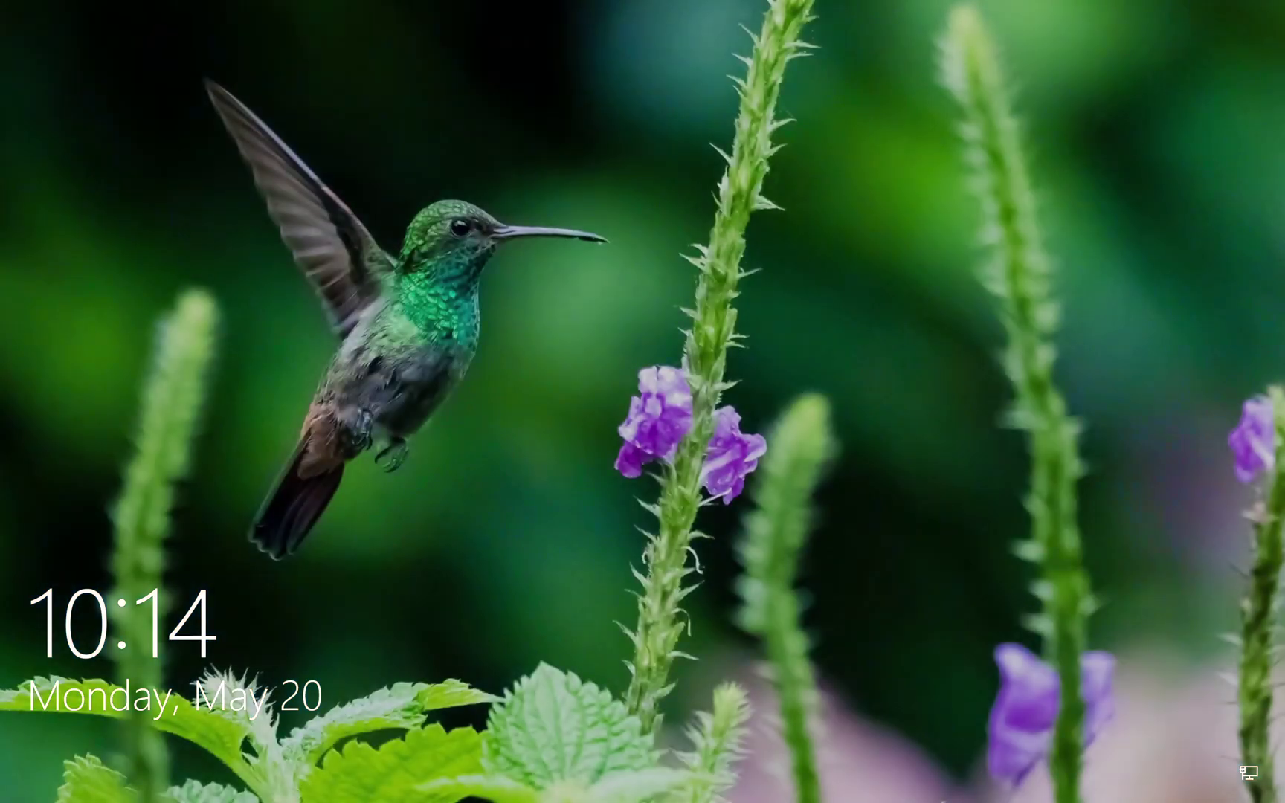
pyautogui.press('space')
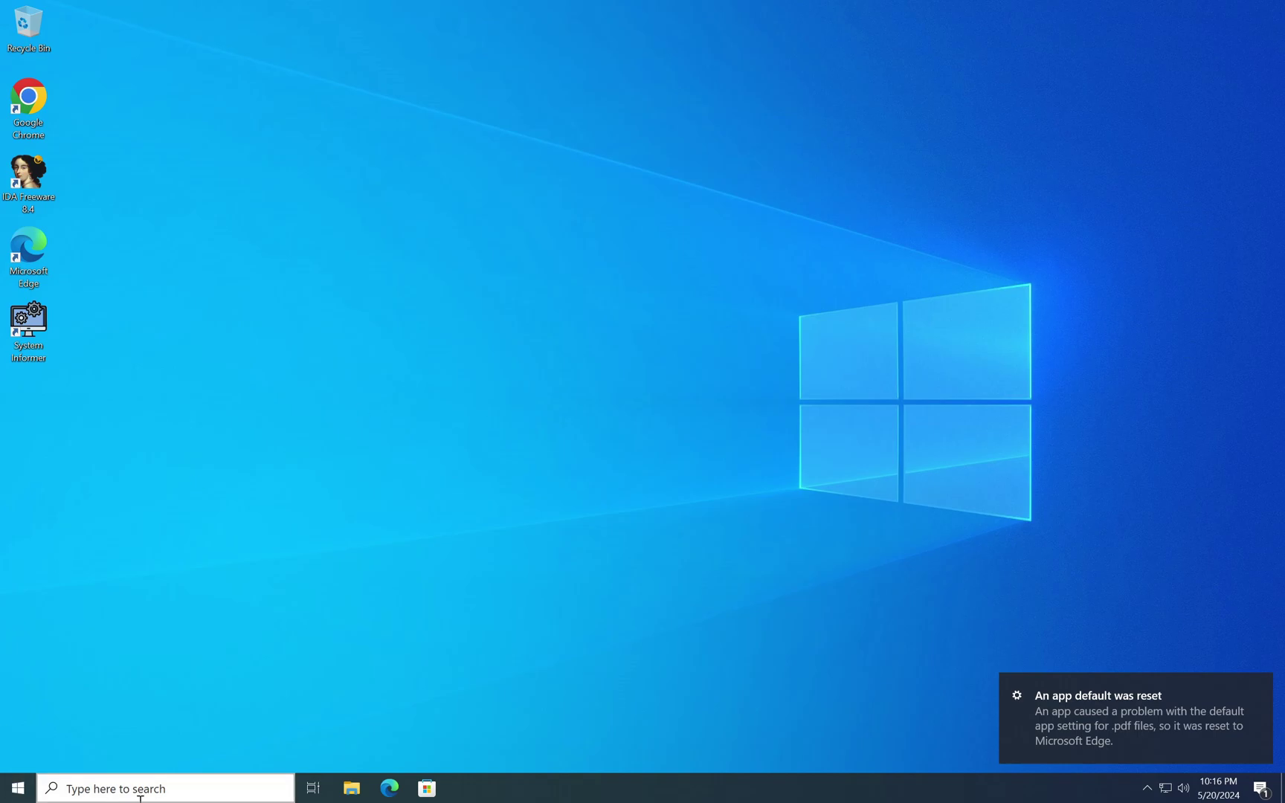
# - Browse the Start menu and examine the device and Windows specifications on the About page of the System settings
pyautogui.click(18, 788)
pyautogui.scroll(2, 194, 450)
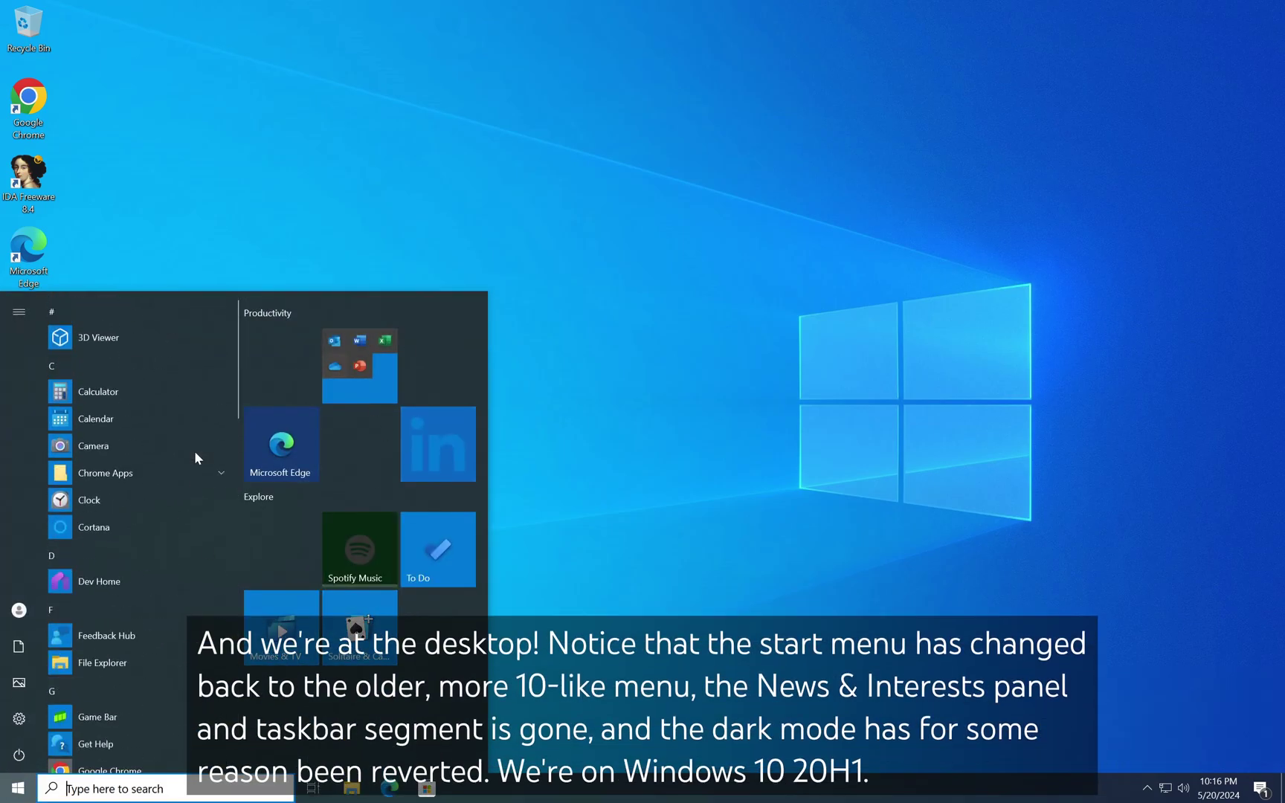
pyautogui.click(18, 719)
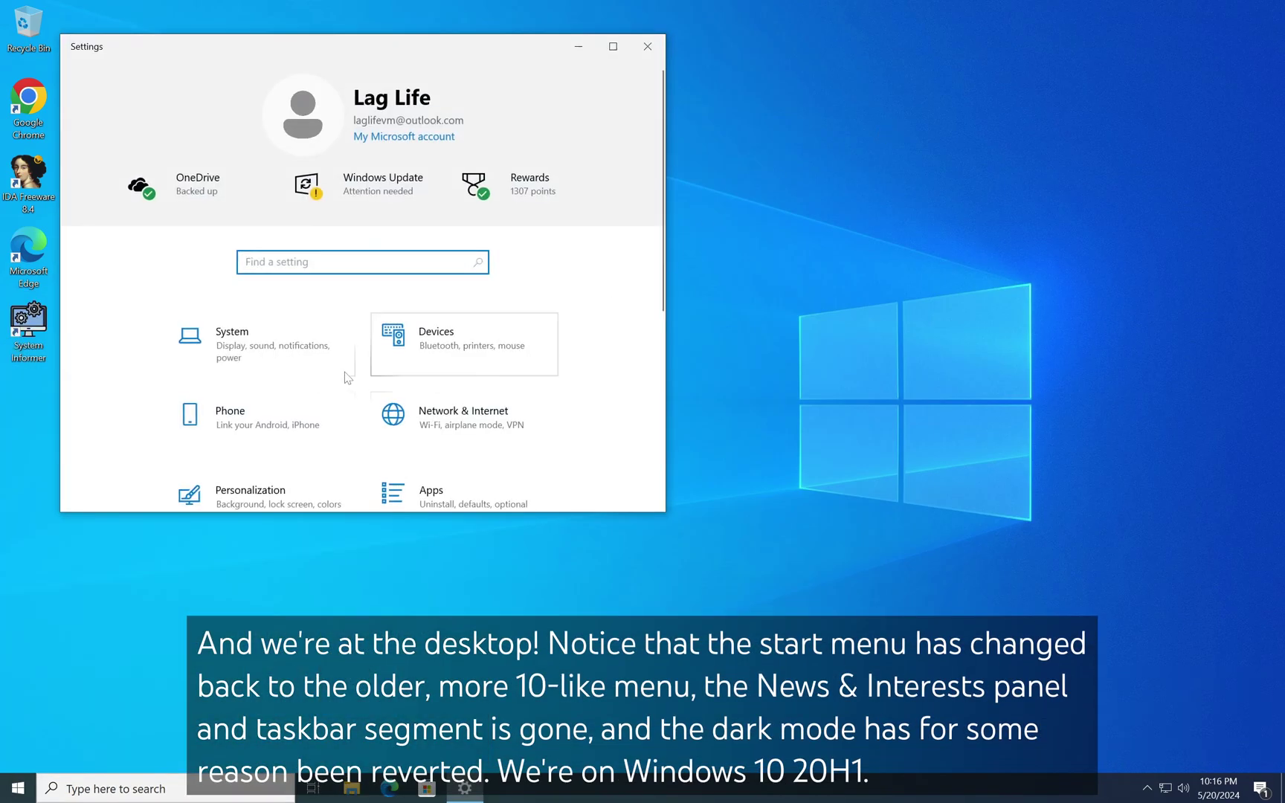
pyautogui.click(232, 348)
pyautogui.click(134, 433)
pyautogui.scroll(-5, 516, 424)
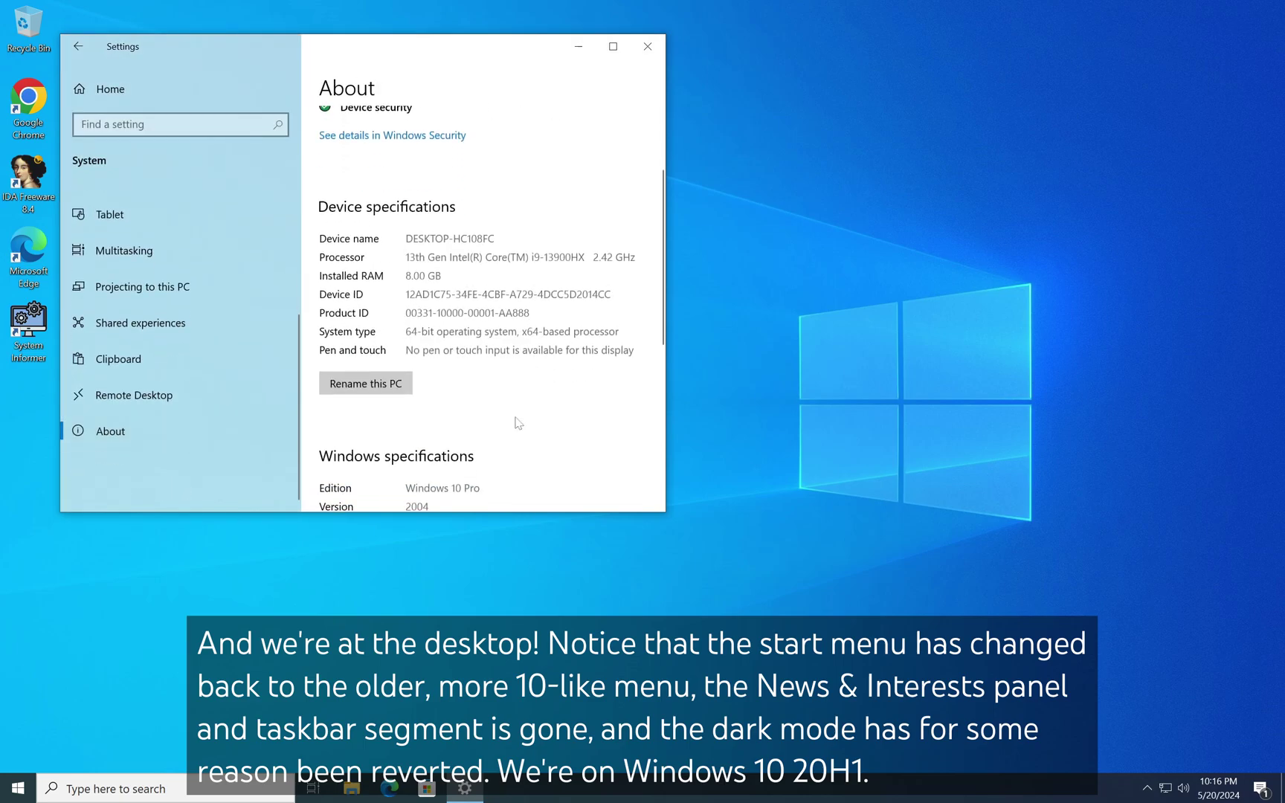
# - Close the Settings window, then check the installed Windows version with winver and dismiss its window
pyautogui.click(649, 46)
pyautogui.press('super+r')
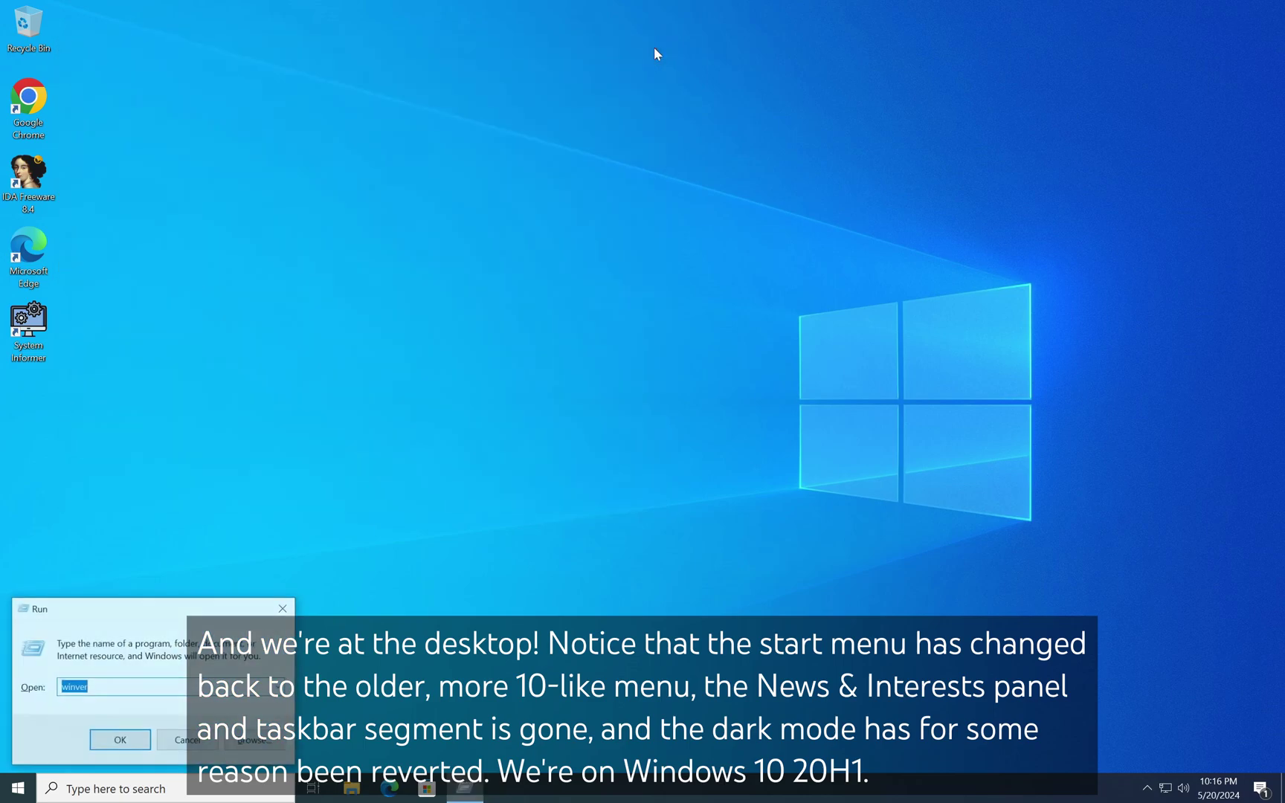
pyautogui.press('Return')
pyautogui.moveTo(306, 39); pyautogui.dragTo(656, 245)
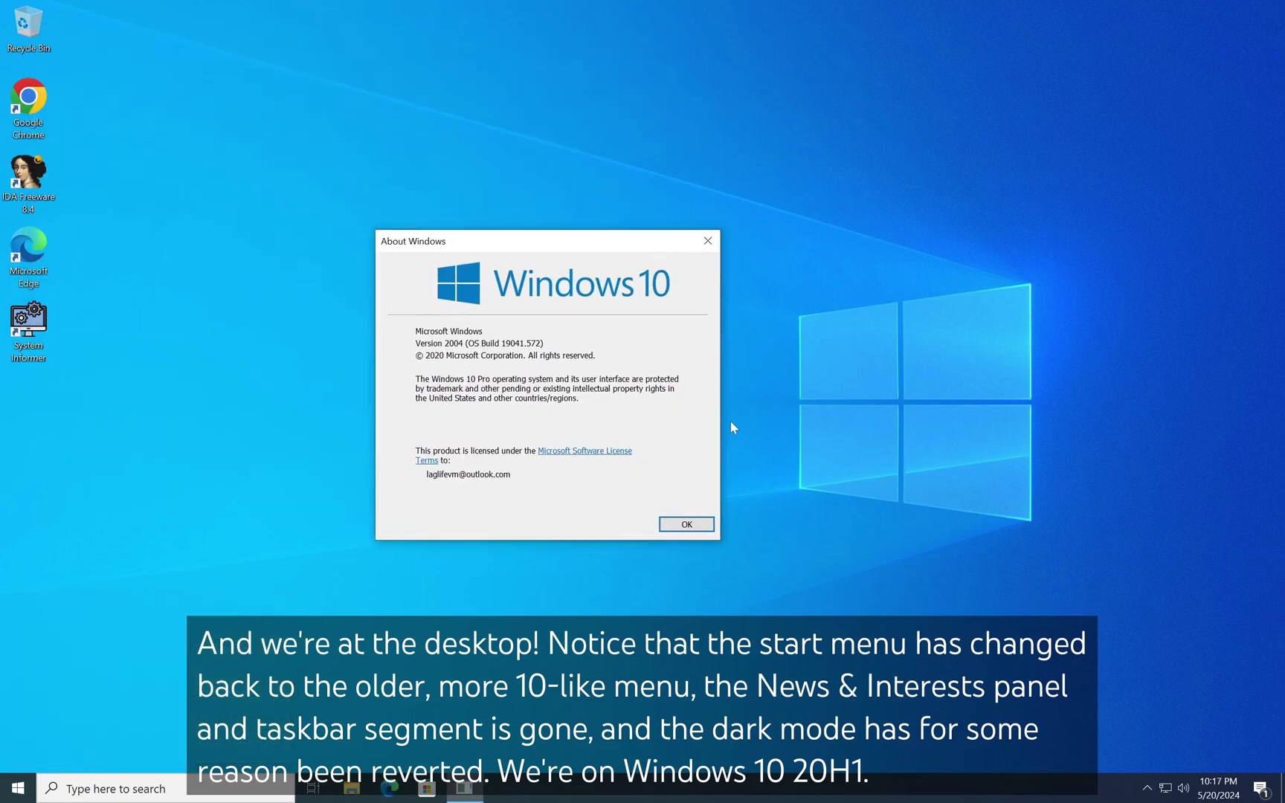
pyautogui.click(686, 527)
# - Set the Windows color mode to Dark in the Personalization settings and close Settings
pyautogui.rightClick(758, 479)
pyautogui.click(847, 763)
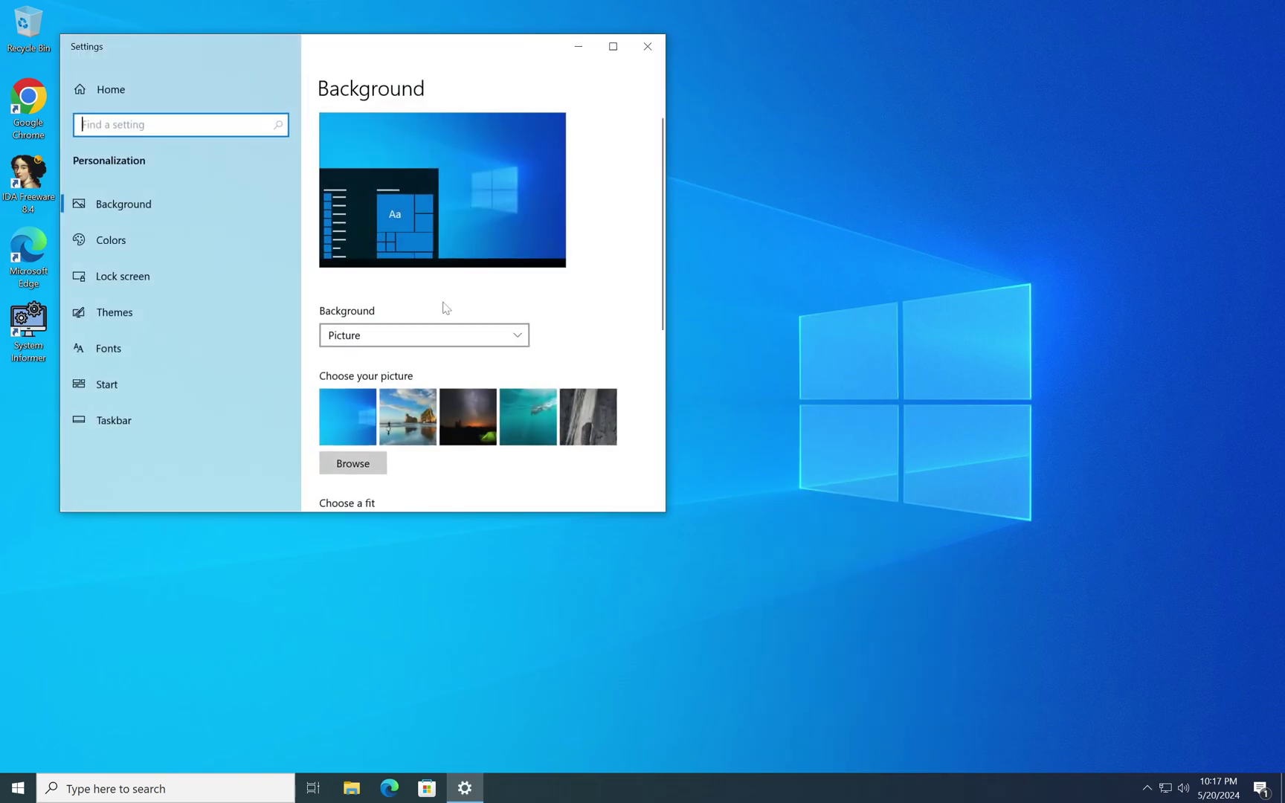
pyautogui.click(135, 238)
pyautogui.click(388, 335)
pyautogui.click(399, 313)
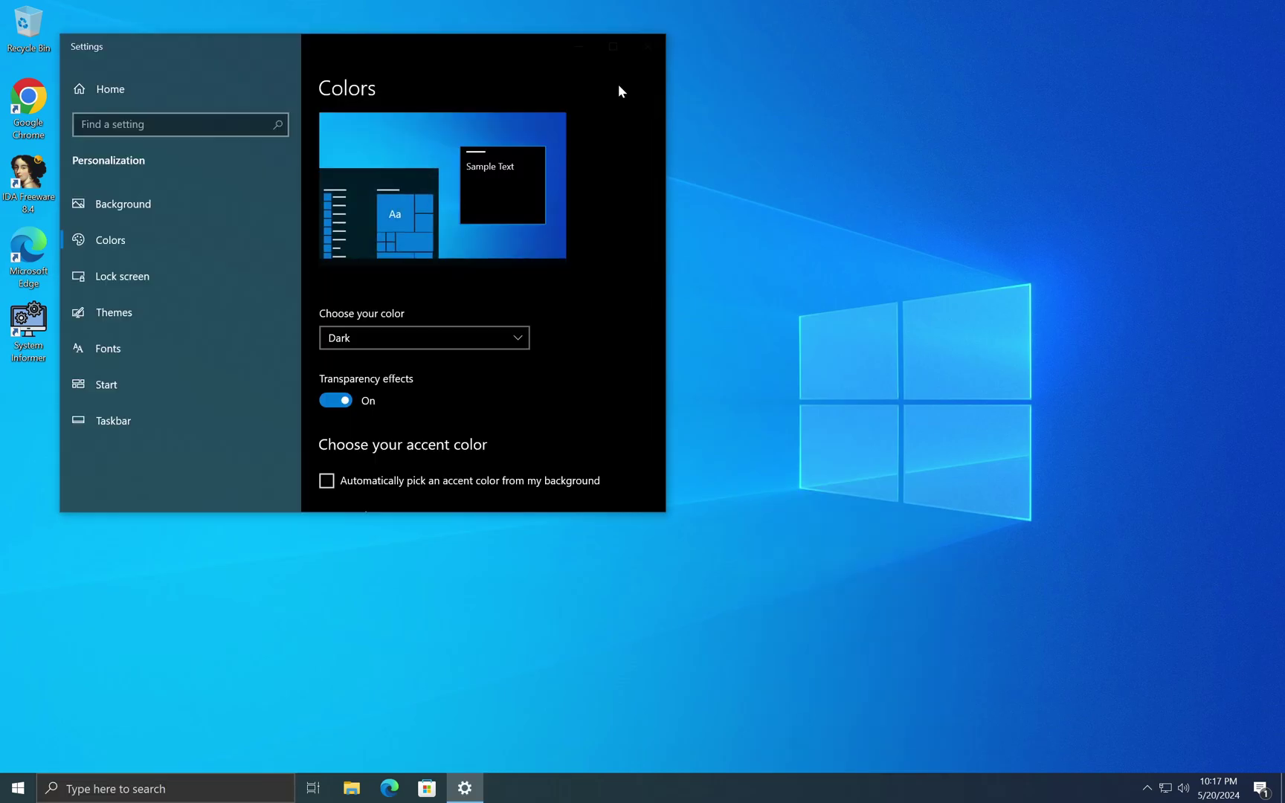
pyautogui.click(648, 46)
# - Browse the Start menu's app list, open Microsoft Edge from it and view the browser's About page
pyautogui.click(165, 788)
pyautogui.click(742, 444)
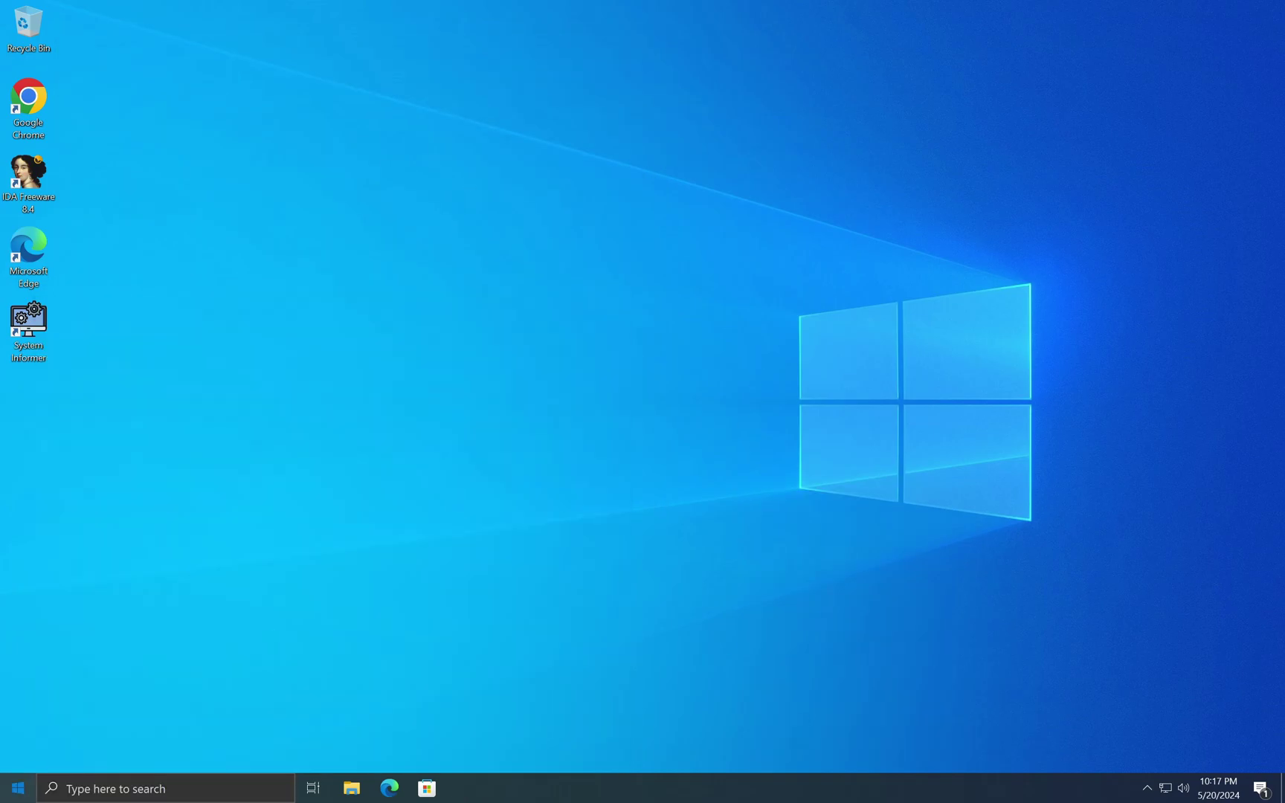
pyautogui.click(18, 788)
pyautogui.scroll(-6, 104, 543)
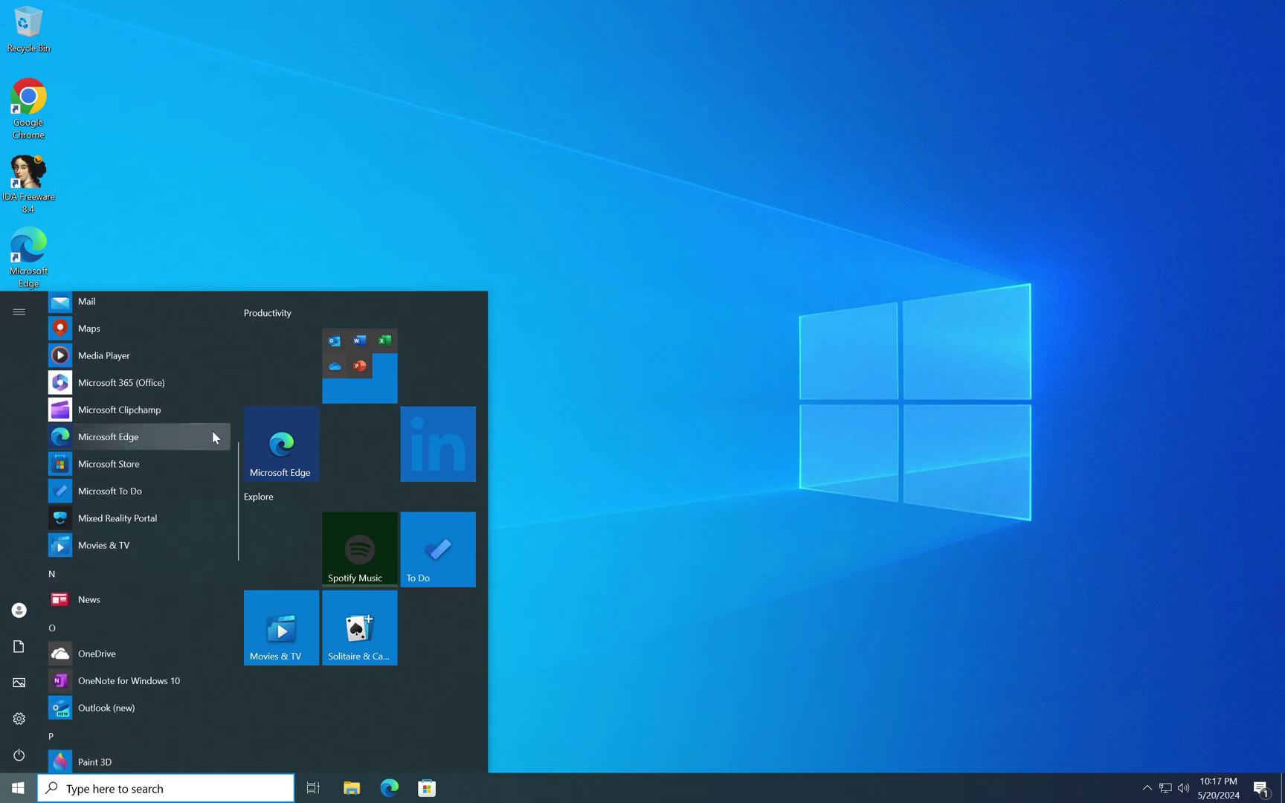
pyautogui.click(281, 447)
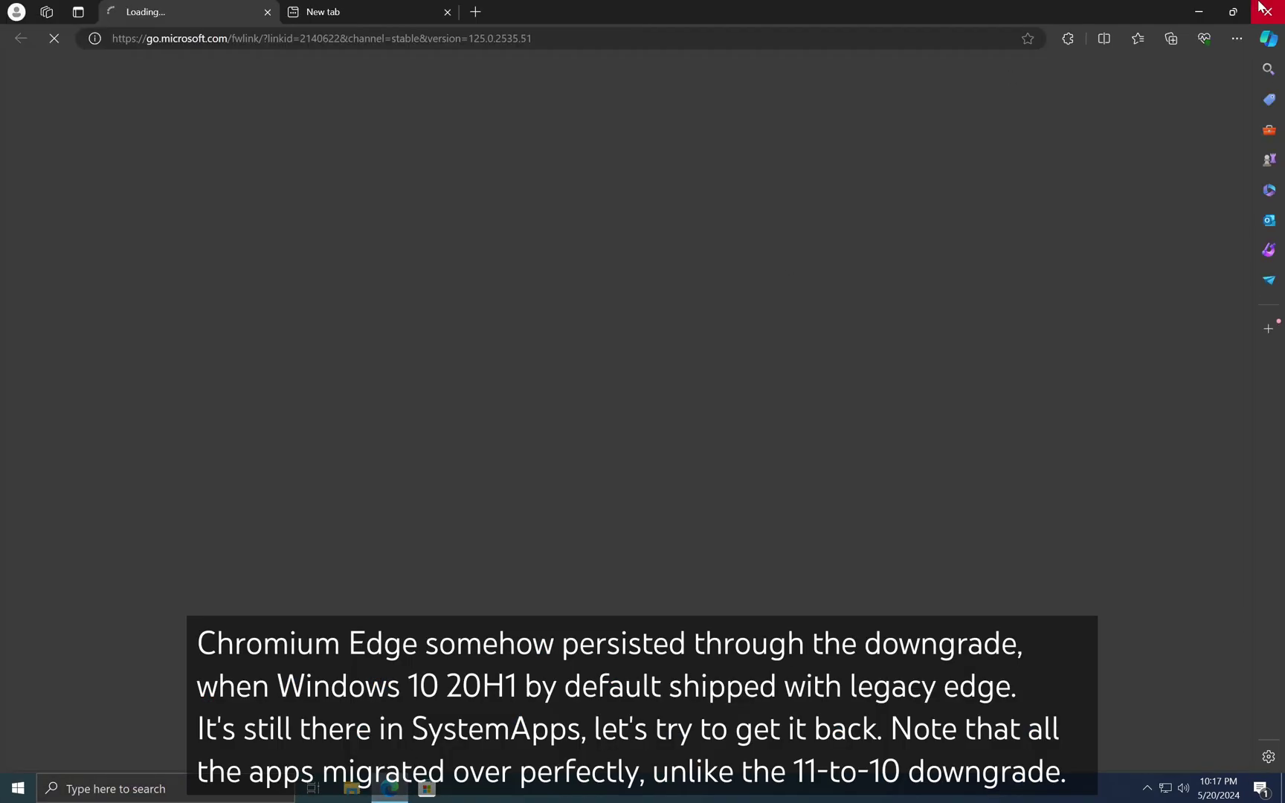
pyautogui.click(1236, 38)
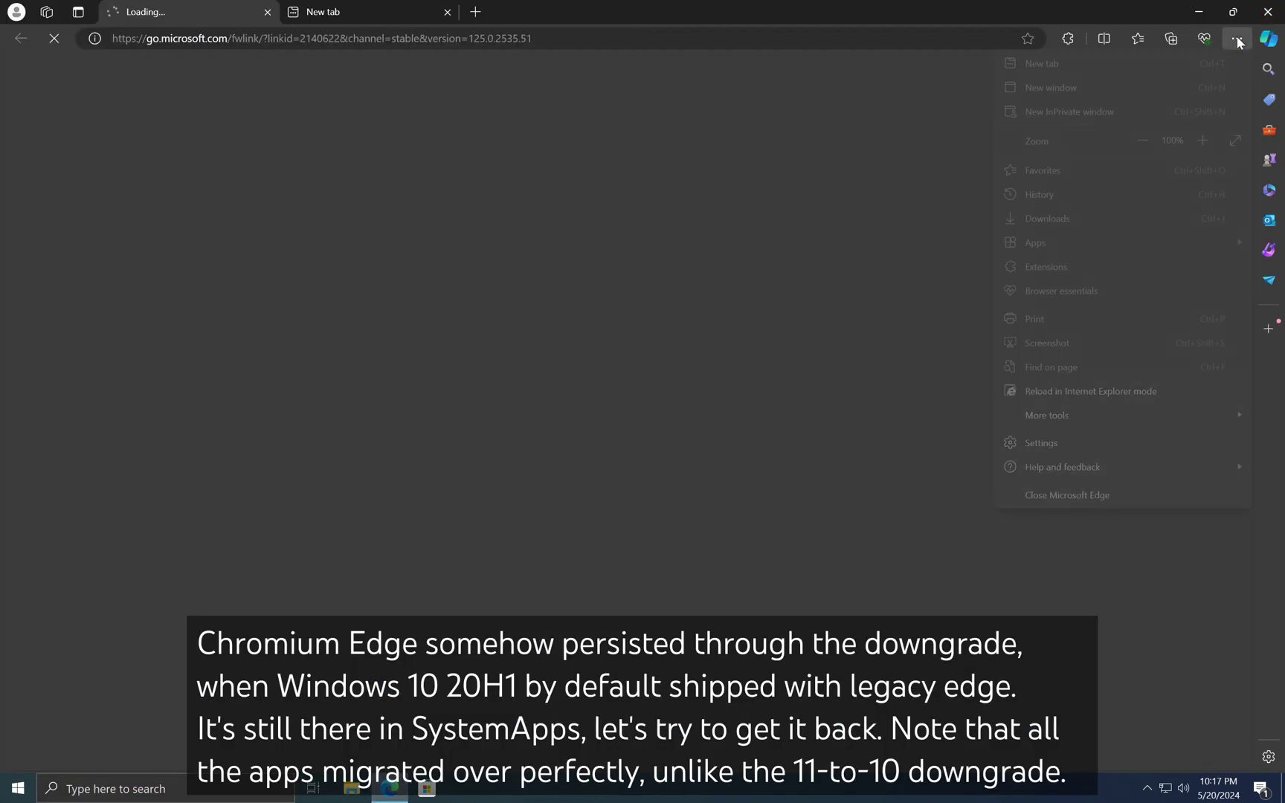
pyautogui.moveTo(1058, 469)
pyautogui.click(942, 569)
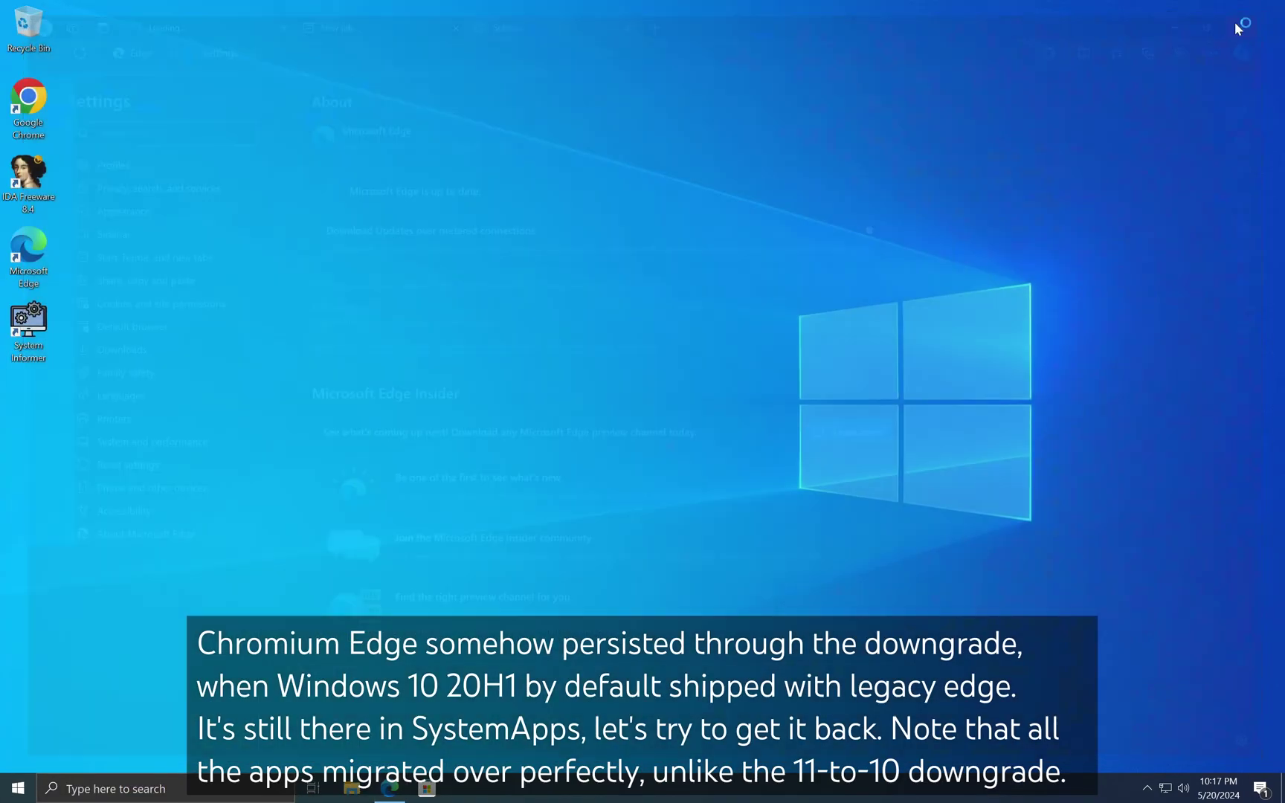
# - Locate the MicrosoftEdge application in C:\Windows\SystemApps\Microsoft.MicrosoftEdge_8wekyb3d8bbwe and close File Explorer
pyautogui.click(352, 789)
pyautogui.doubleClick(439, 405)
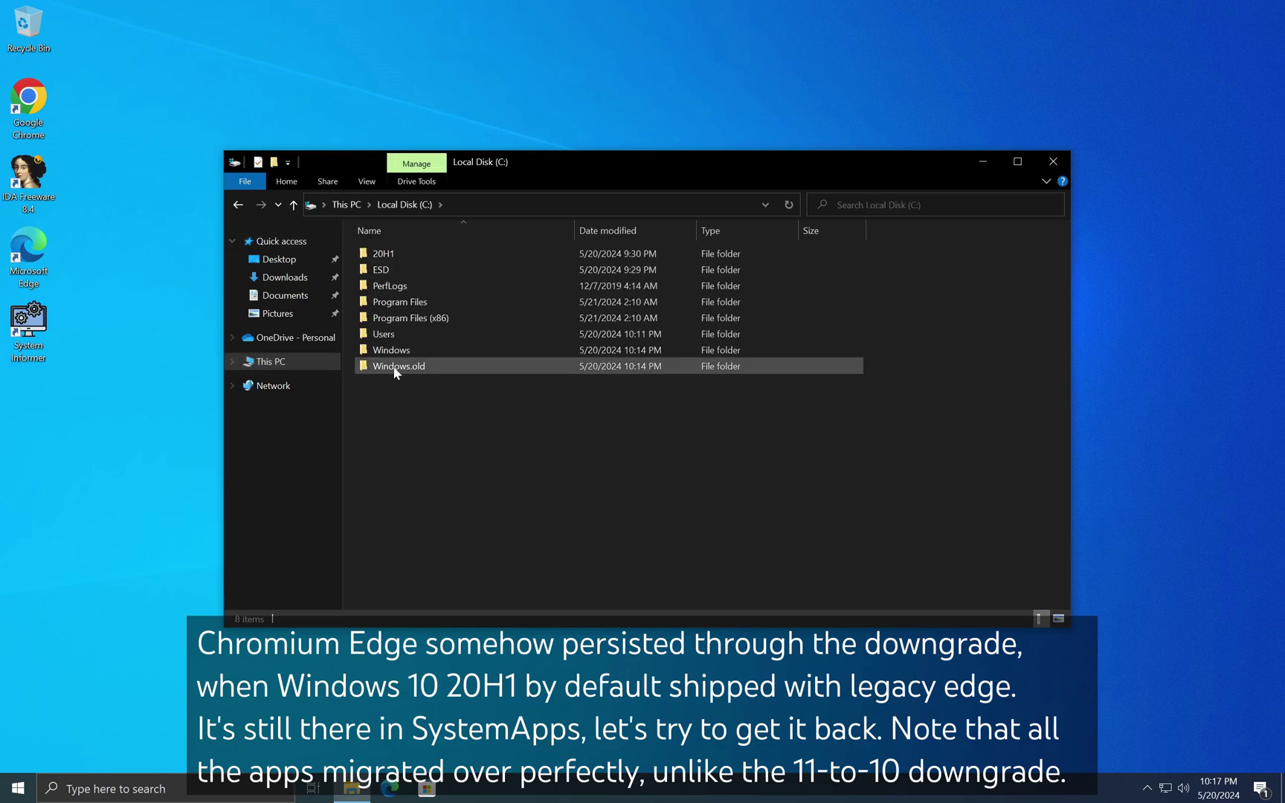
pyautogui.doubleClick(393, 364)
pyautogui.scroll(-15, 439, 461)
pyautogui.doubleClick(435, 523)
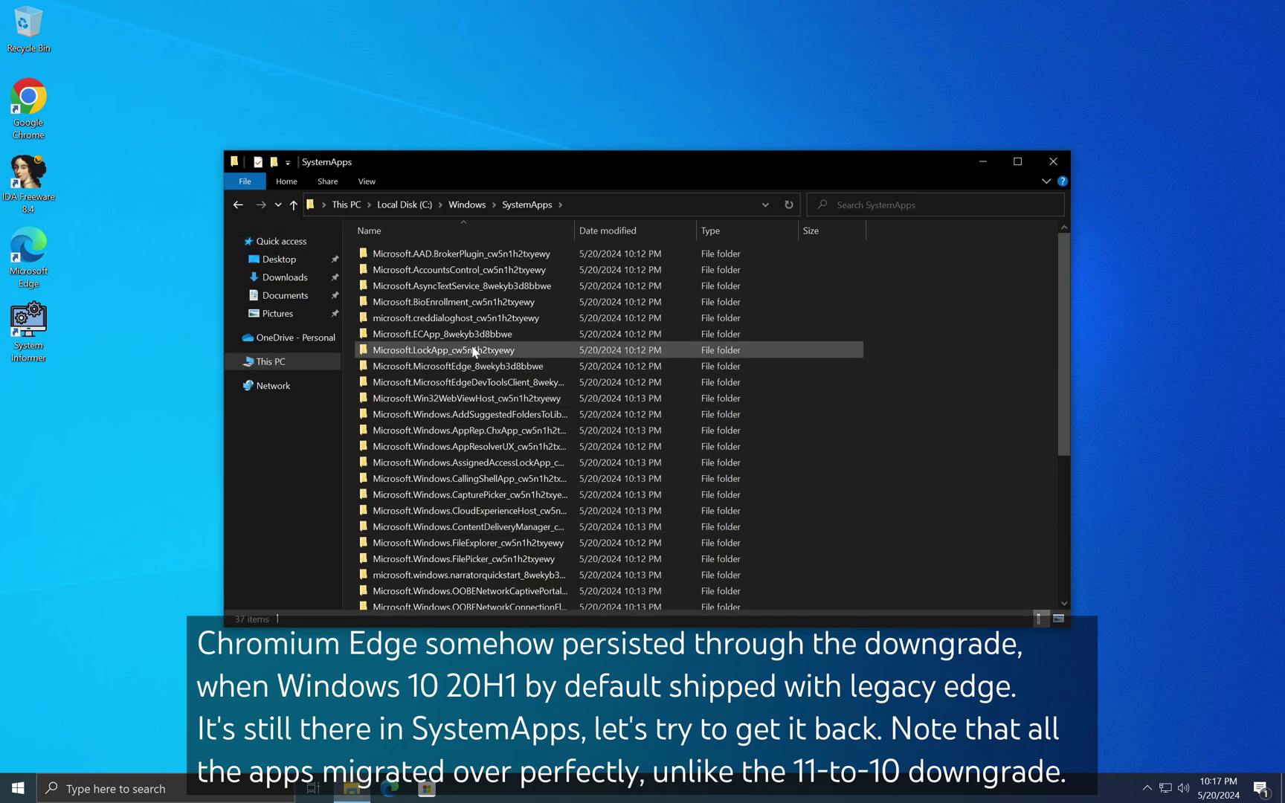
pyautogui.doubleClick(431, 367)
pyautogui.click(439, 412)
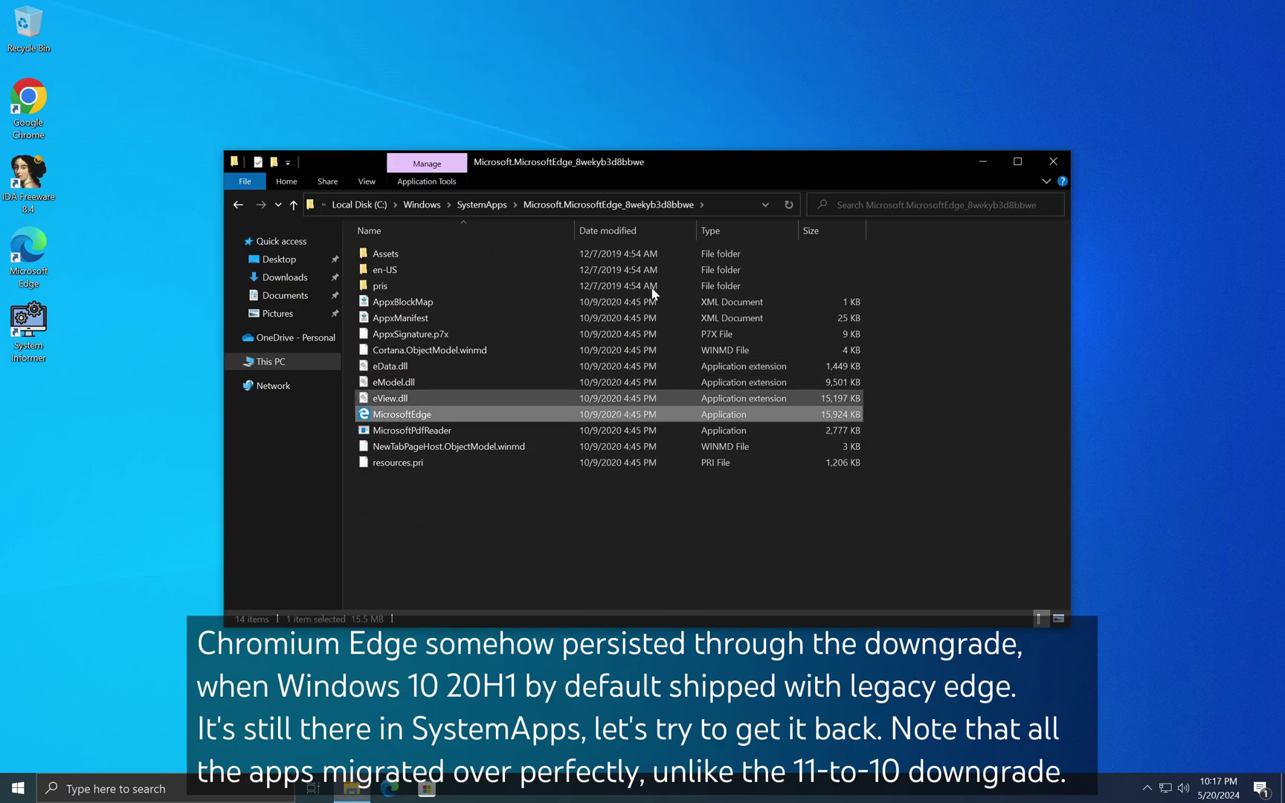
pyautogui.click(1053, 162)
# - Look for legacy Microsoft Edge in the Start menu's app list and by searching for "microsoft edge"
pyautogui.click(18, 788)
pyautogui.scroll(-5, 157, 651)
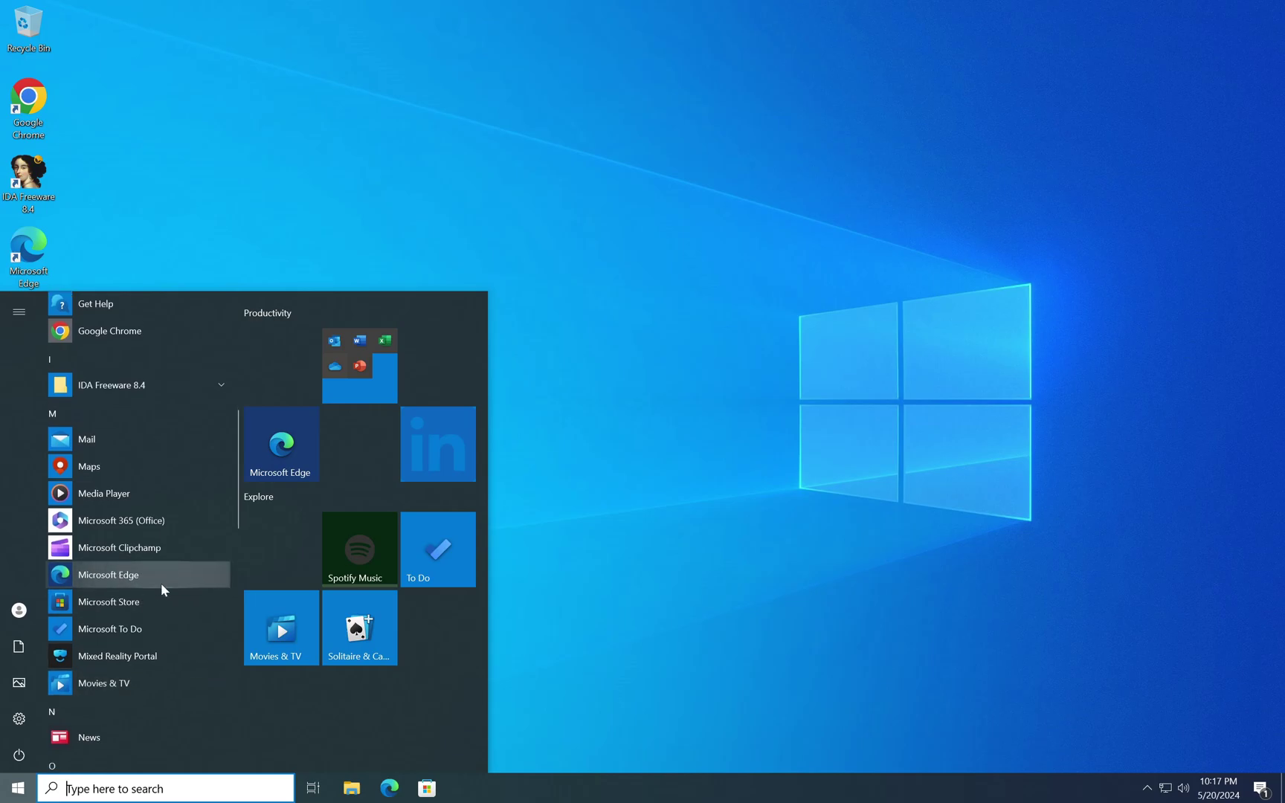
pyautogui.scroll(-10, 112, 592)
pyautogui.write('microsoft edge')
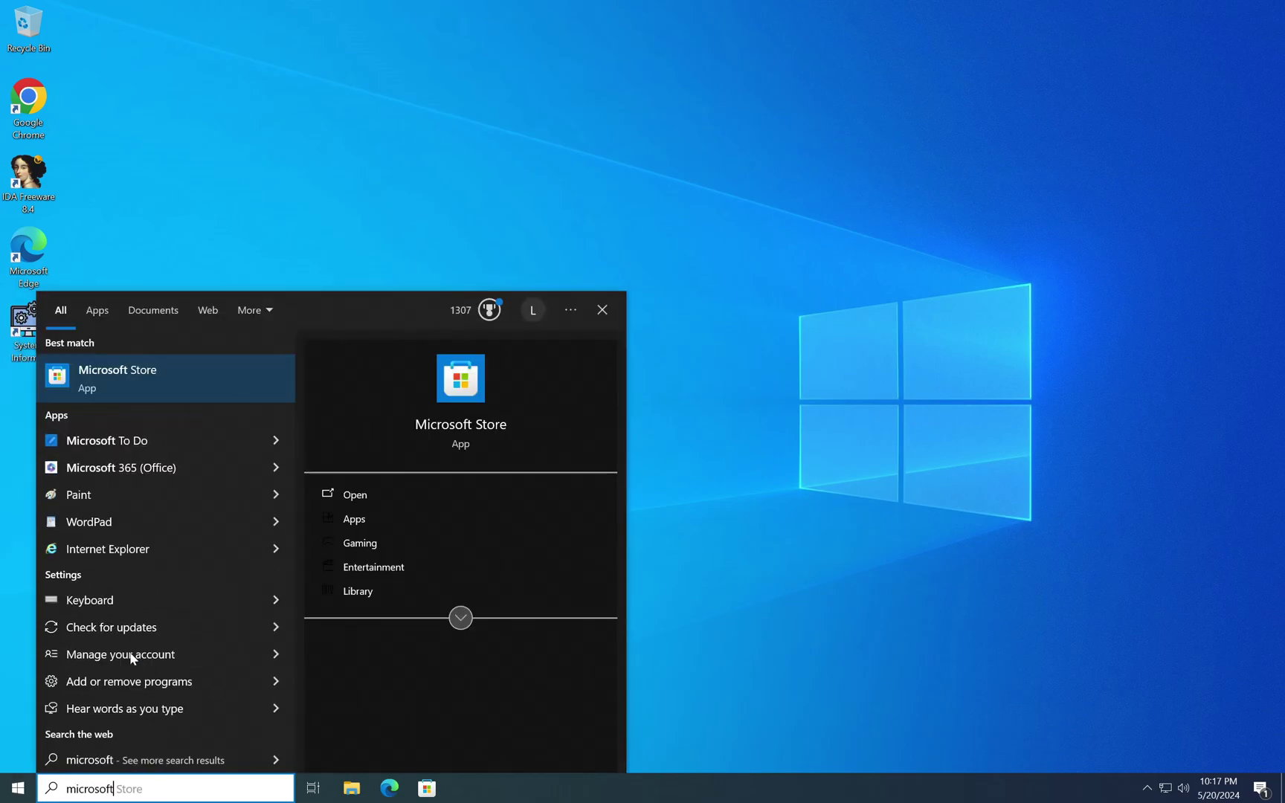
pyautogui.click(813, 482)
# - Examine the Microsoft Edge entries among the installed programs in Apps & features
pyautogui.click(18, 789)
pyautogui.click(18, 719)
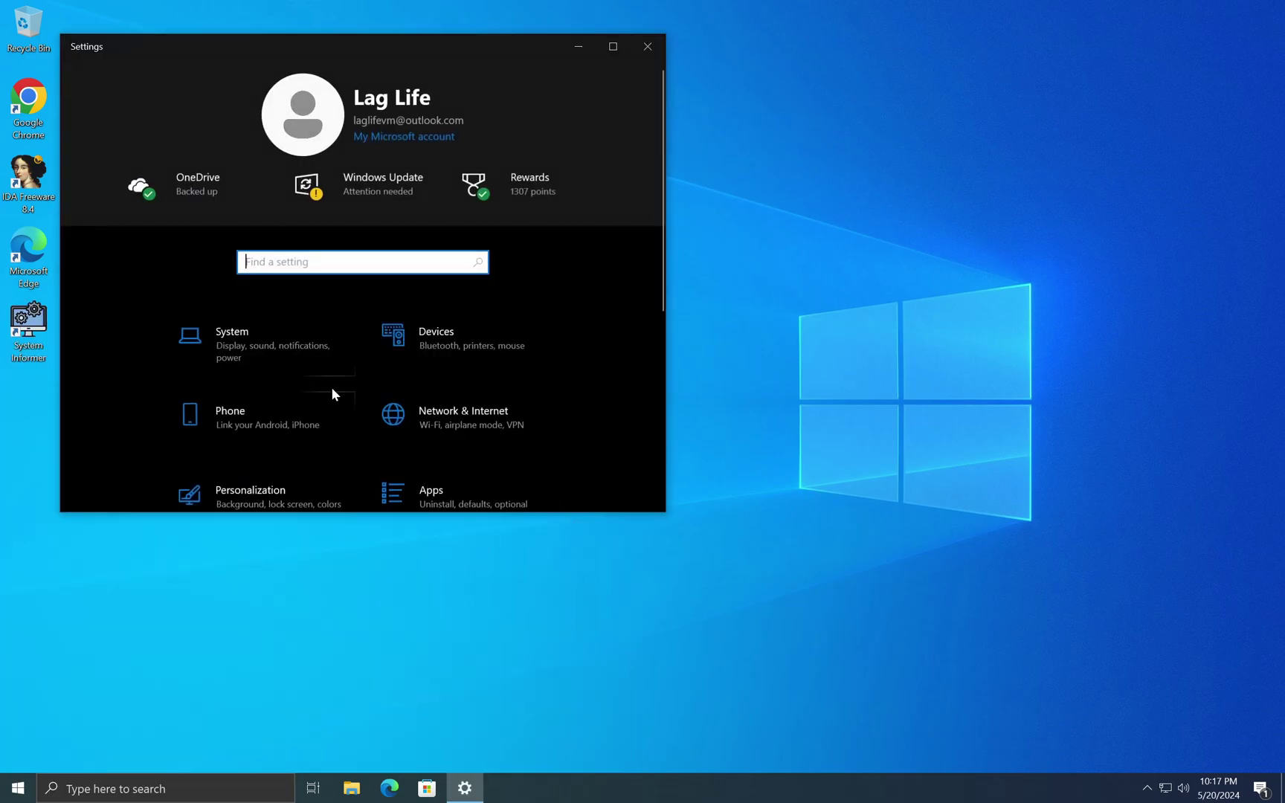
pyautogui.click(417, 491)
pyautogui.scroll(-10, 468, 346)
pyautogui.scroll(-2, 417, 320)
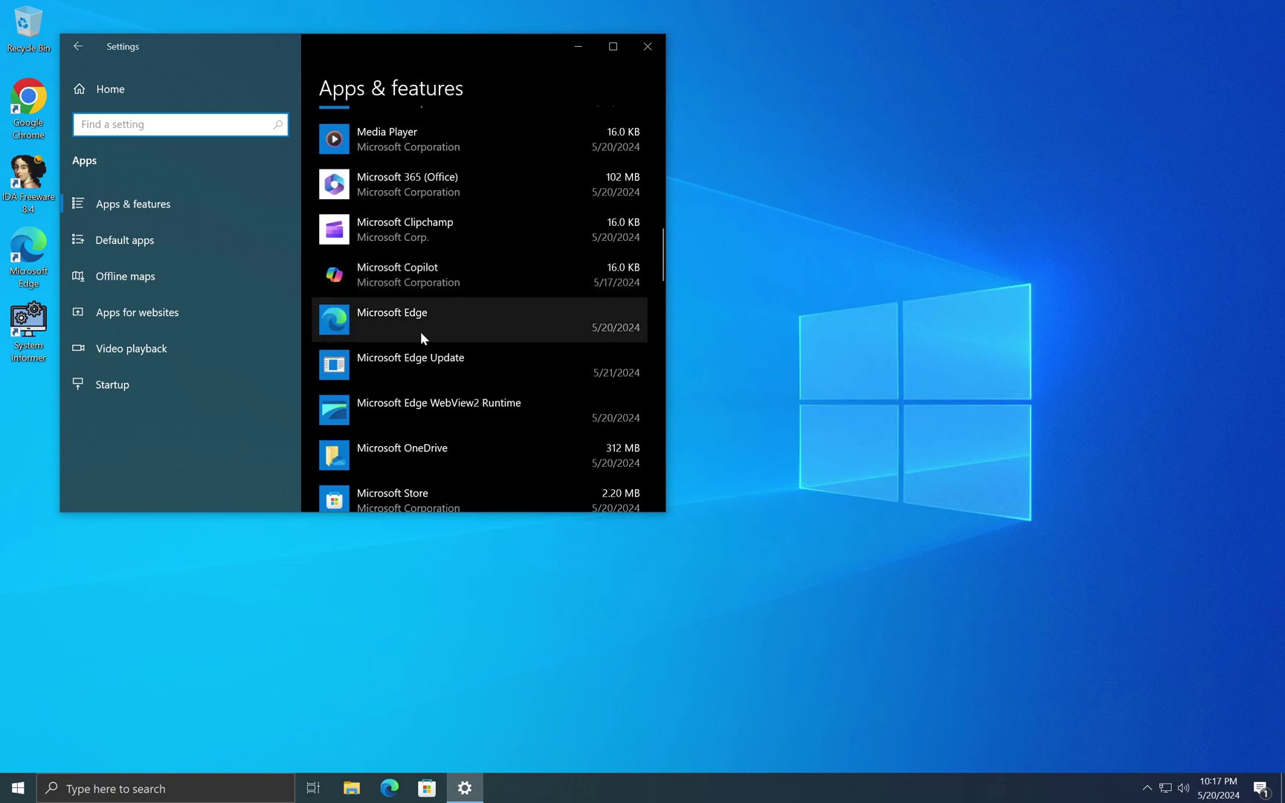
# - Examine the web browser choices under Default apps without picking one, and close Settings
pyautogui.click(189, 234)
pyautogui.scroll(-5, 502, 264)
pyautogui.click(465, 328)
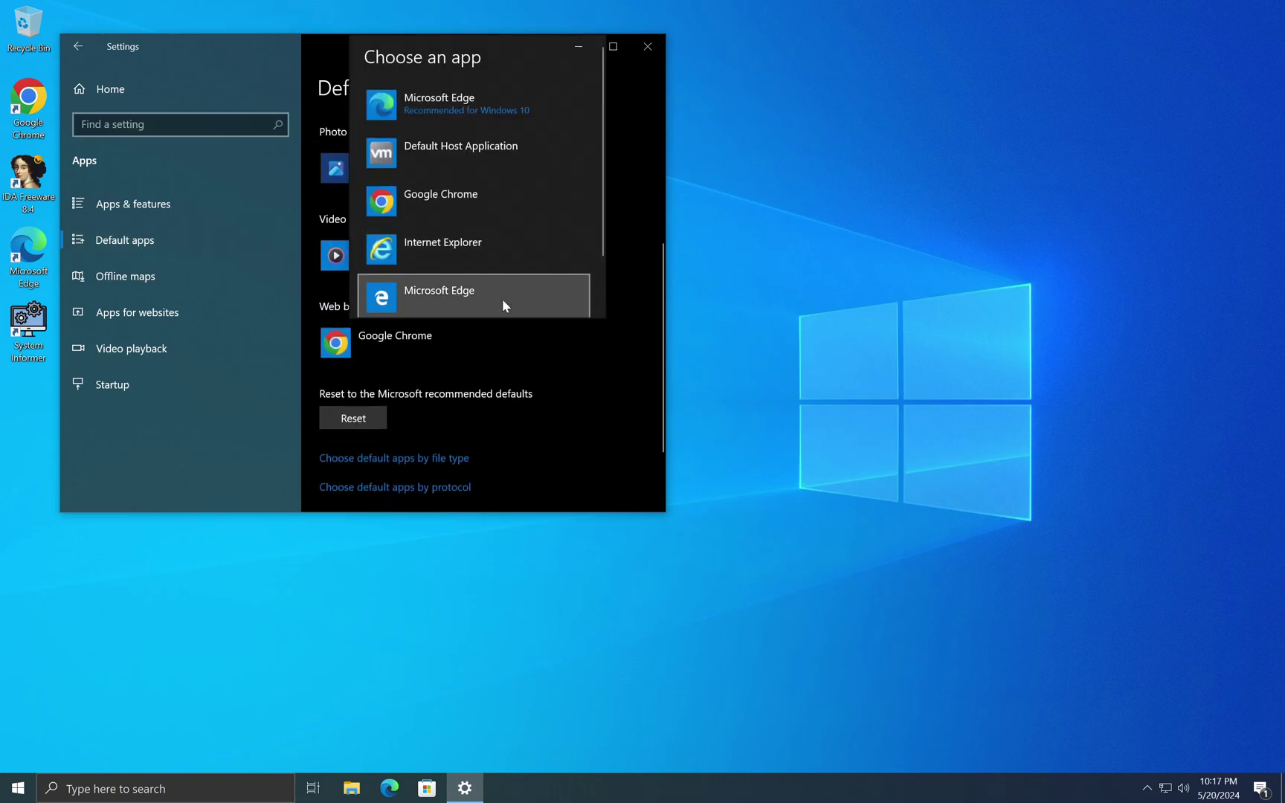
pyautogui.scroll(-1, 502, 302)
pyautogui.click(688, 178)
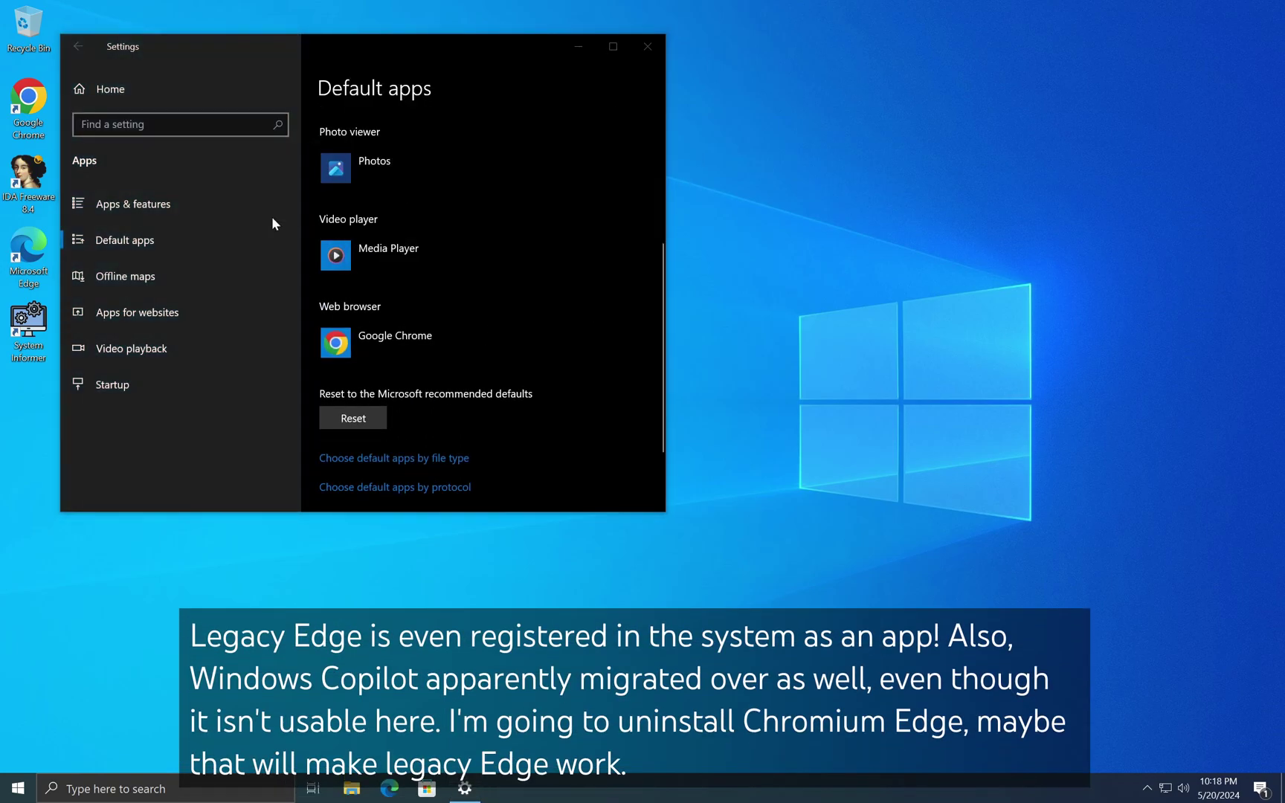
pyautogui.scroll(5, 488, 348)
pyautogui.click(648, 46)
# - Open Windows PowerShell as administrator and change the directory to C:\Program Files (x86)
pyautogui.press('super+x')
pyautogui.click(104, 601)
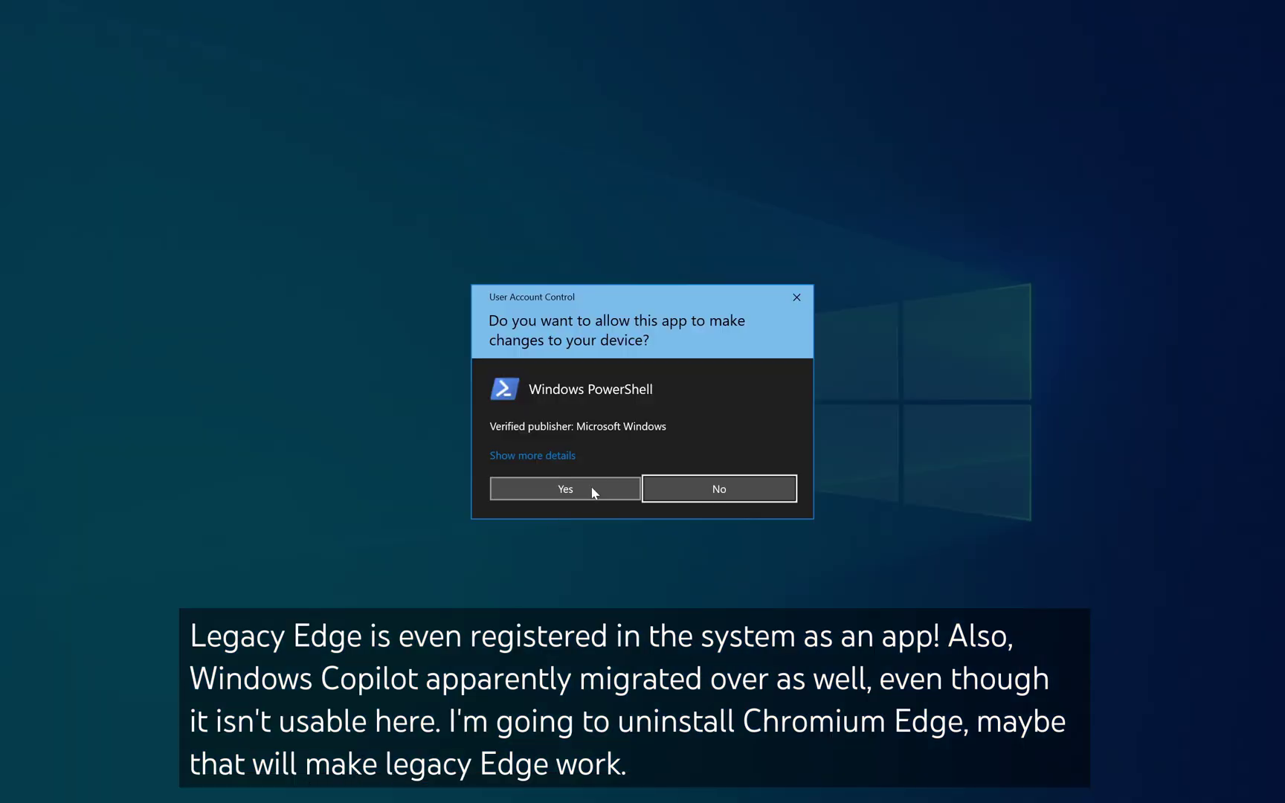
pyautogui.click(591, 493)
pyautogui.moveTo(509, 131); pyautogui.dragTo(517, 131)
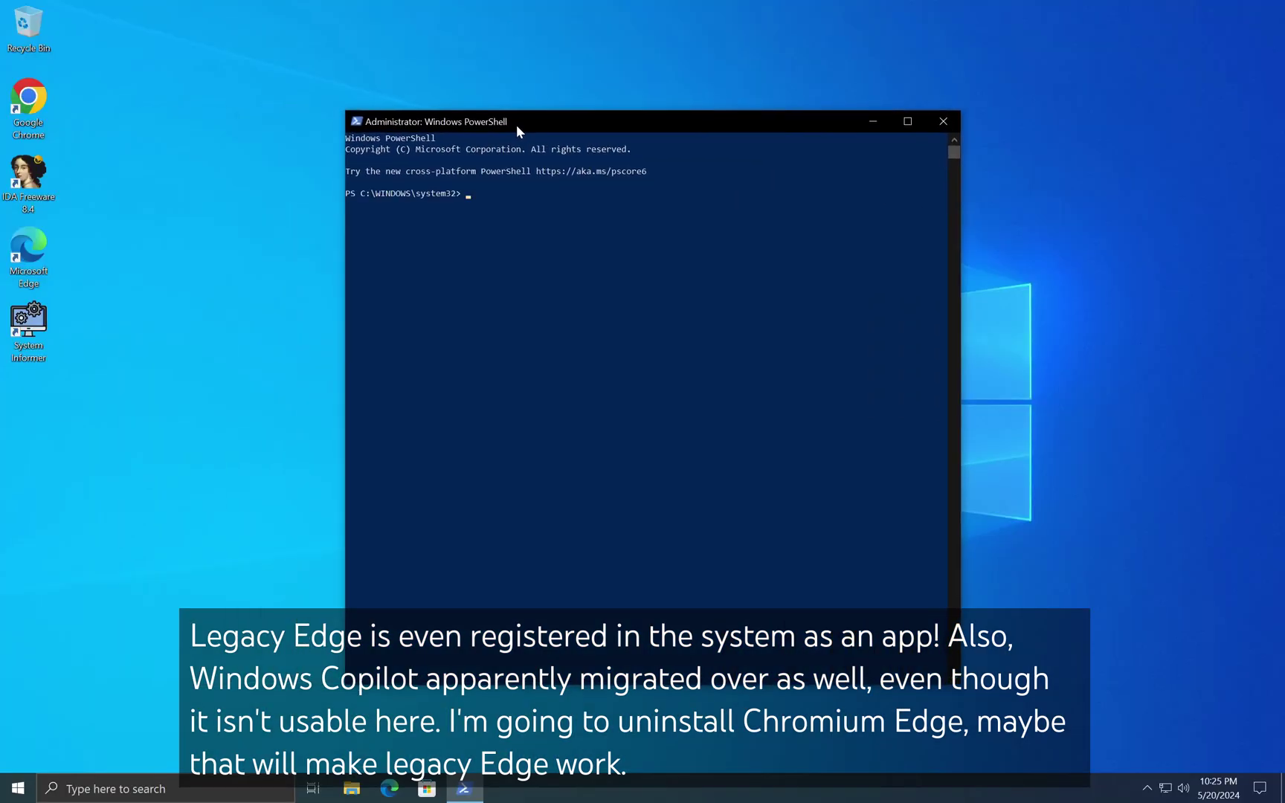
pyautogui.write('cd ..')
pyautogui.press('Return')
pyautogui.write('cd ..')
pyautogui.press('Return')
pyautogui.write('cd Prog')
pyautogui.press('Tab')
pyautogui.press('Tab')
pyautogui.press('Return')
# - Change the directory to Microsoft\Edge\Application\125.0.2535.51 and list its contents
pyautogui.write('cd Mic')
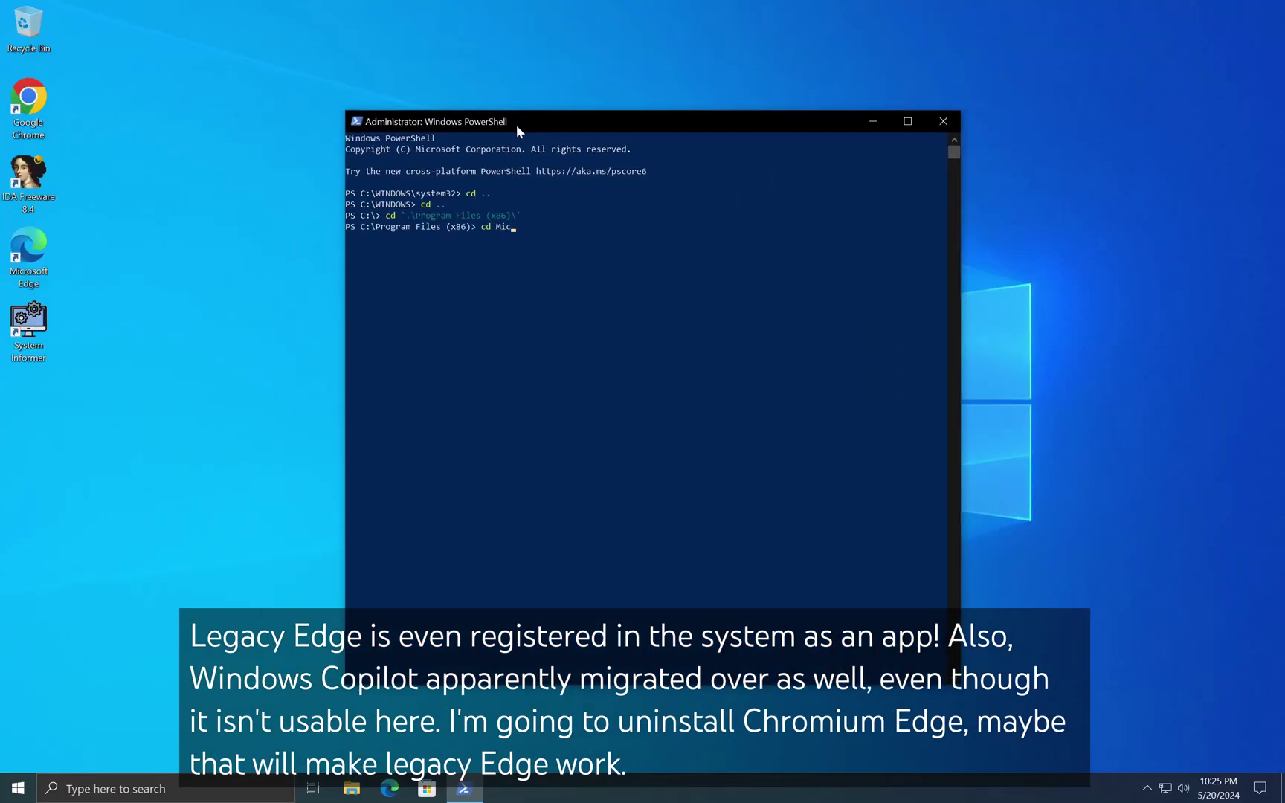
pyautogui.write('rosoft')
pyautogui.press('Return')
pyautogui.write('cd Edge')
pyautogui.press('Return')
pyautogui.write('cd A')
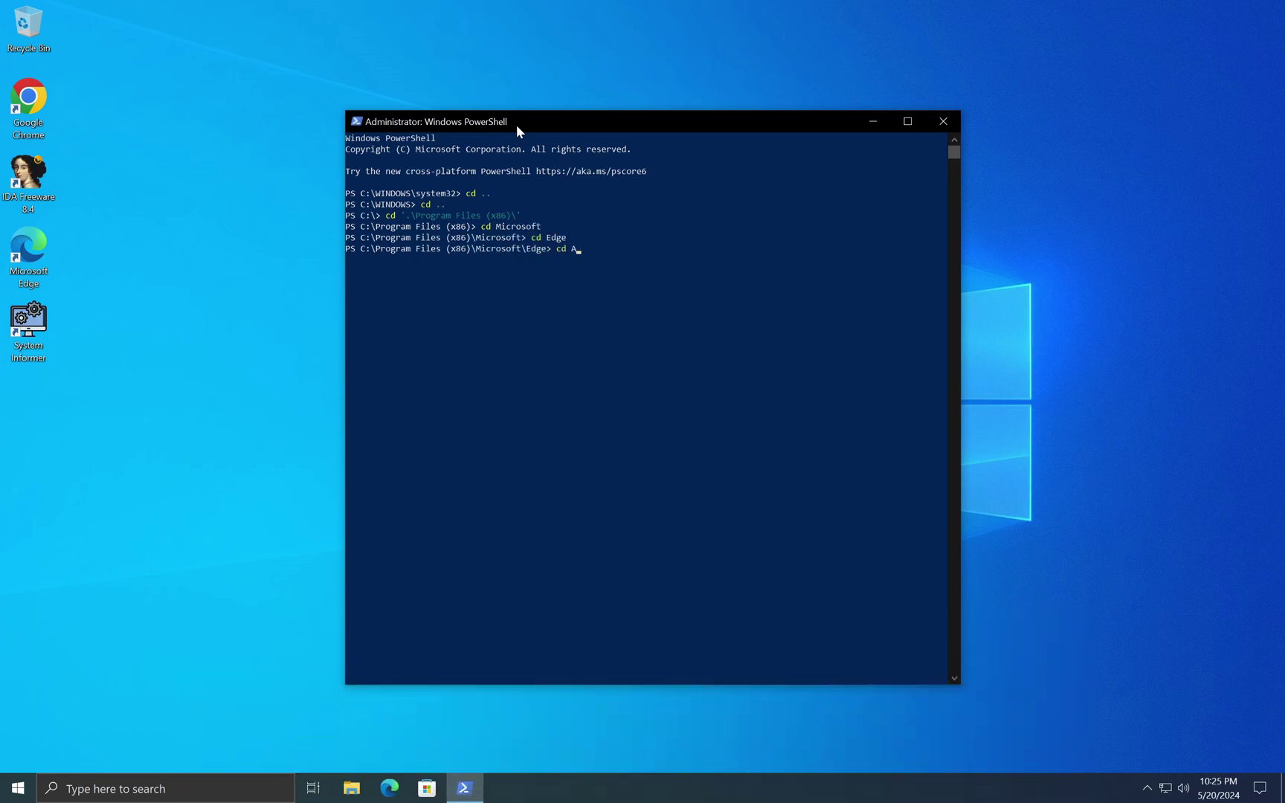
pyautogui.write('pplication')
pyautogui.press('Return')
pyautogui.write('cd 1')
pyautogui.press('Tab')
pyautogui.press('Return')
pyautogui.write('ls')
pyautogui.press('Return')
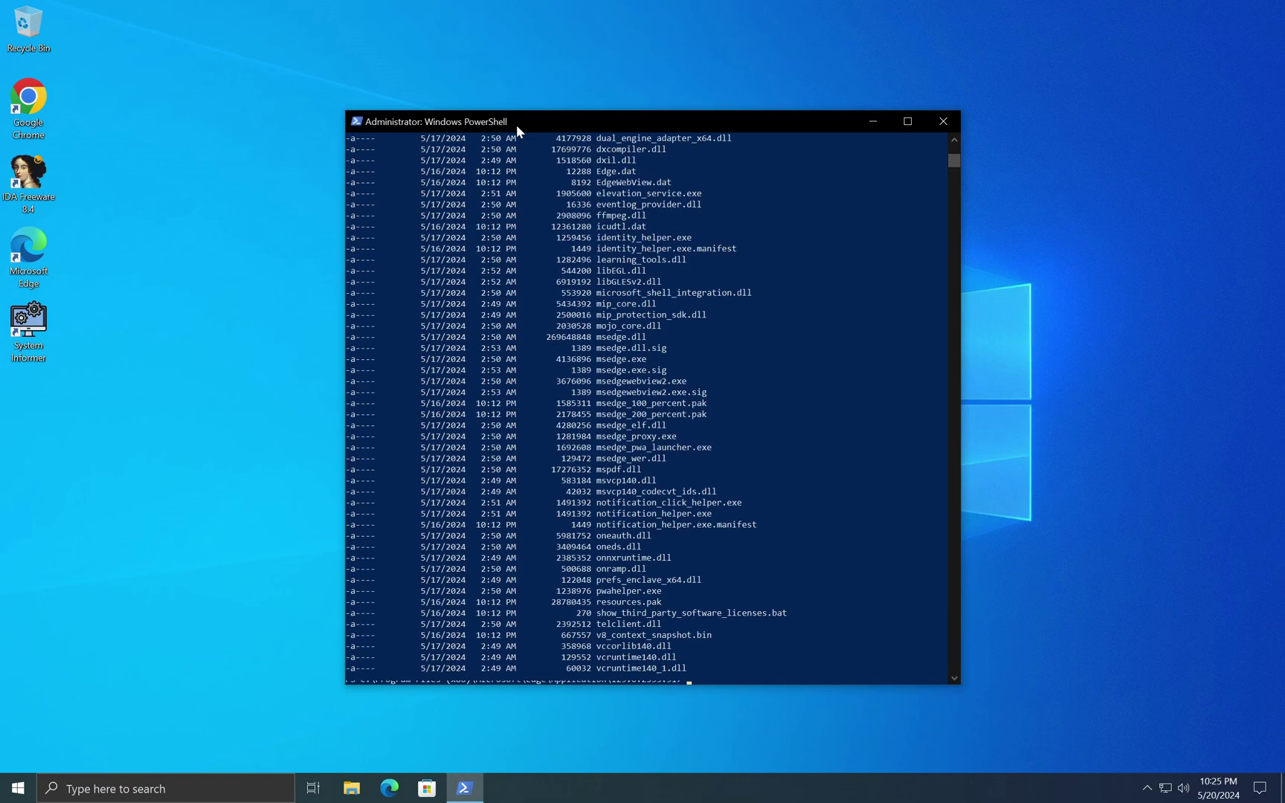
# - Change into the Installer folder and list its files
pyautogui.write('cd Installer')
pyautogui.press('Return')
pyautogui.write('dir')
pyautogui.press('Return')
# - Uninstall Chromium Edge by running .\setup.exe --uninstall --force-uninstall --system-level
pyautogui.write('.\\setup.exe')
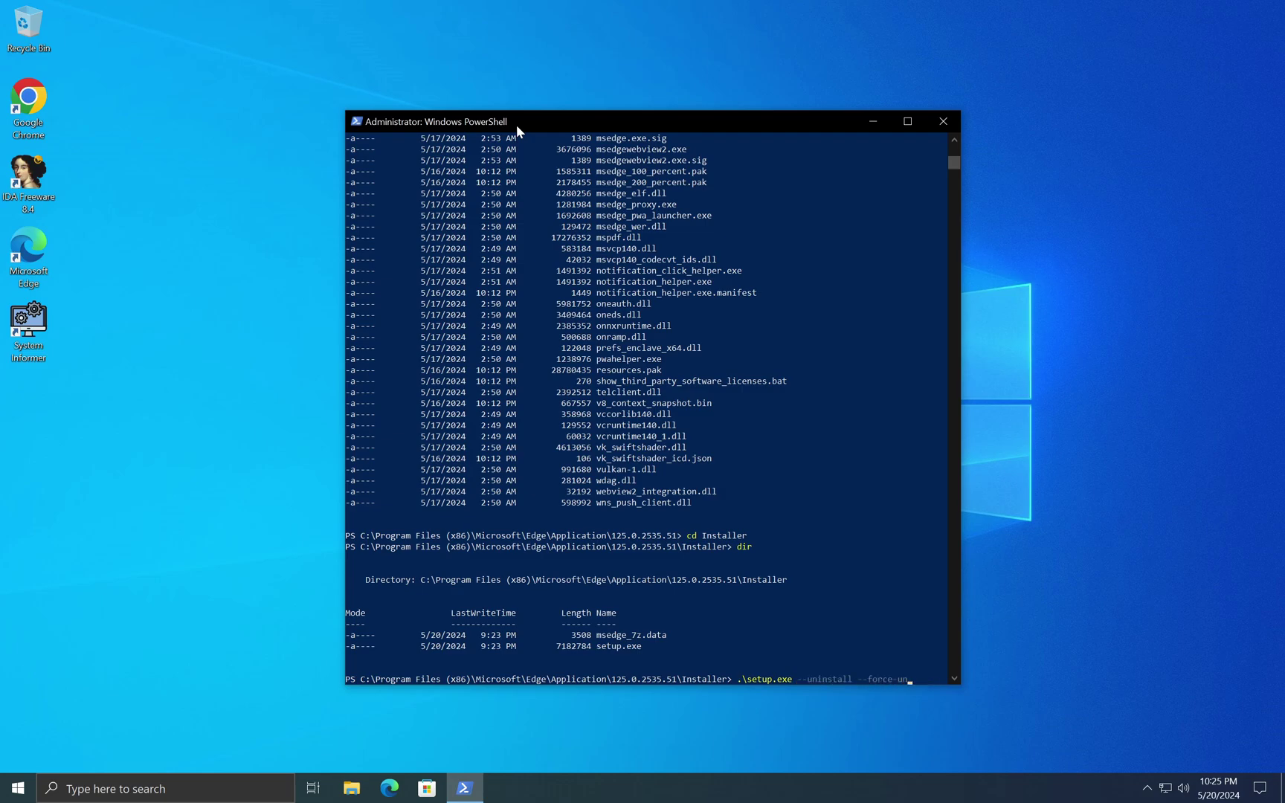
pyautogui.write('--uninstall --force-uninstall --syste')
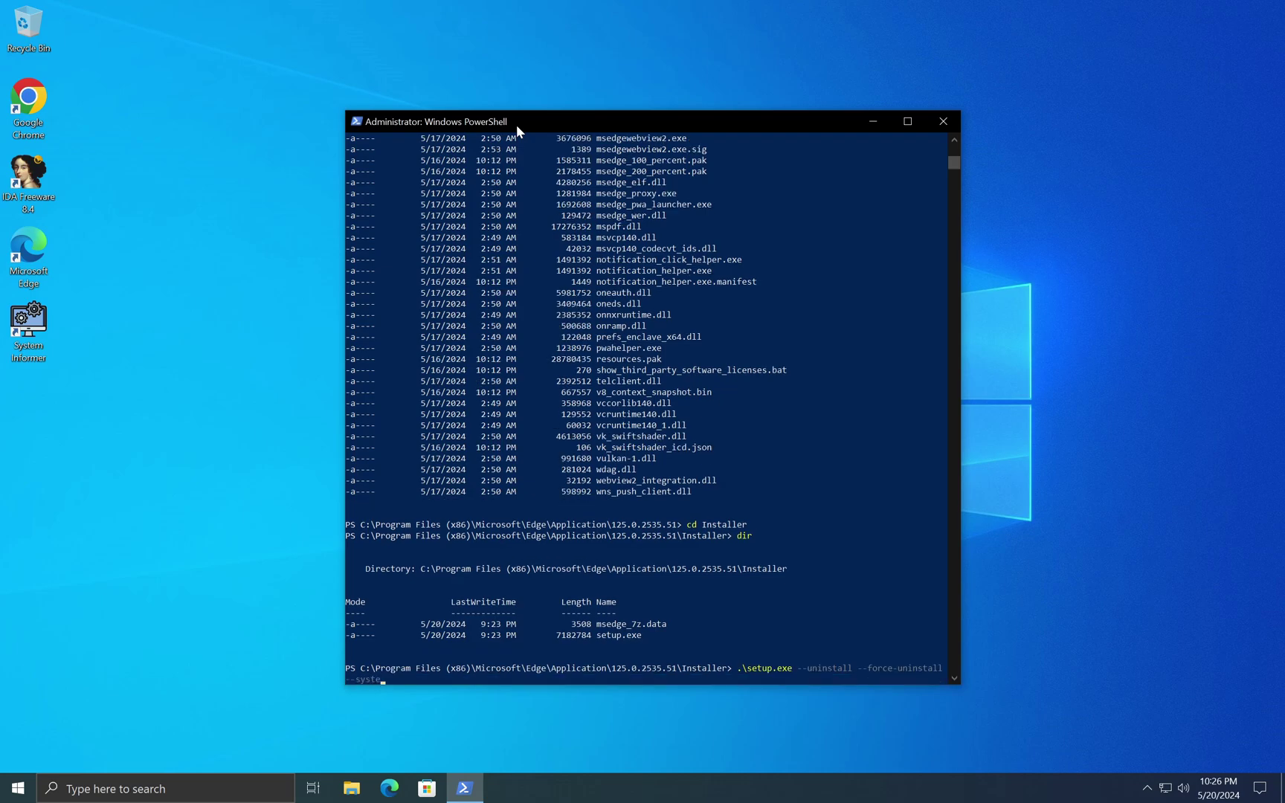
pyautogui.write('m-level')
pyautogui.press('Return')
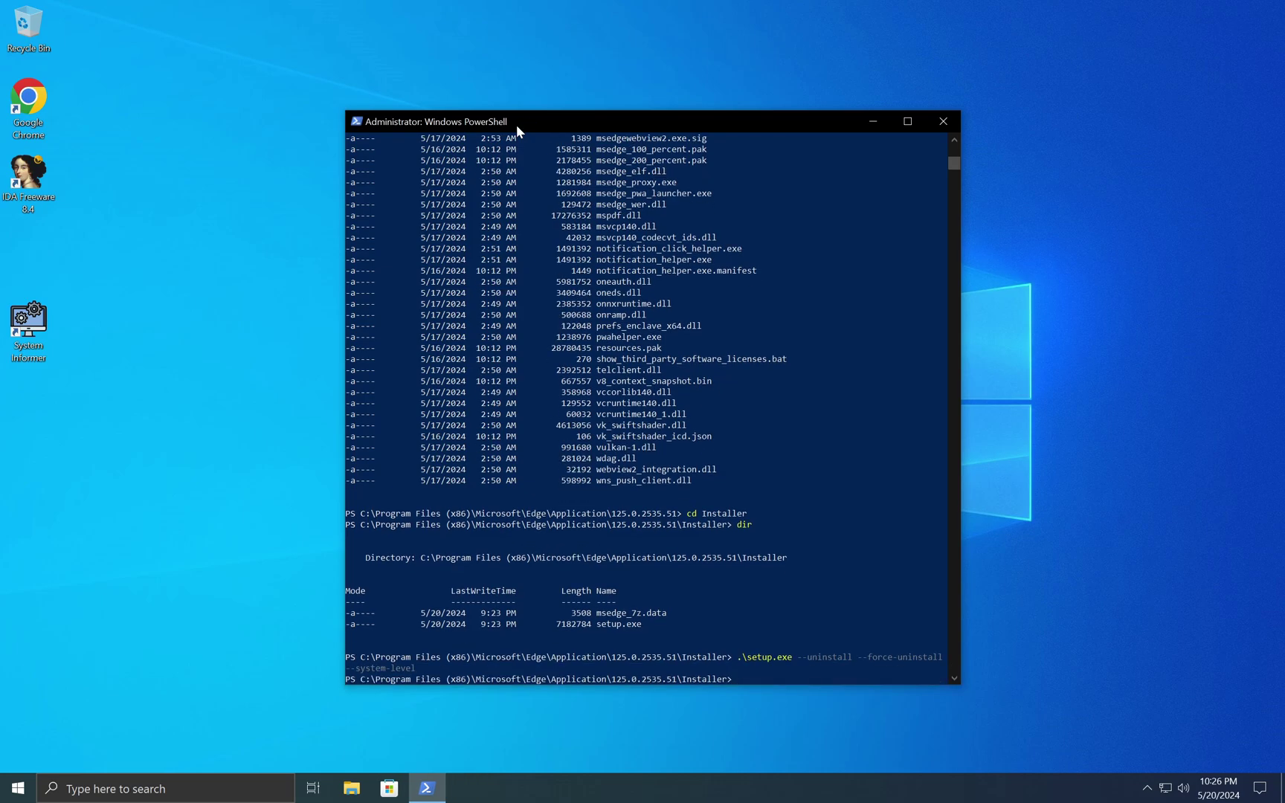
# - Launch legacy Microsoft Edge from the Start menu's app list and replace its startup tabs with a new tab
pyautogui.click(18, 788)
pyautogui.scroll(-6, 137, 545)
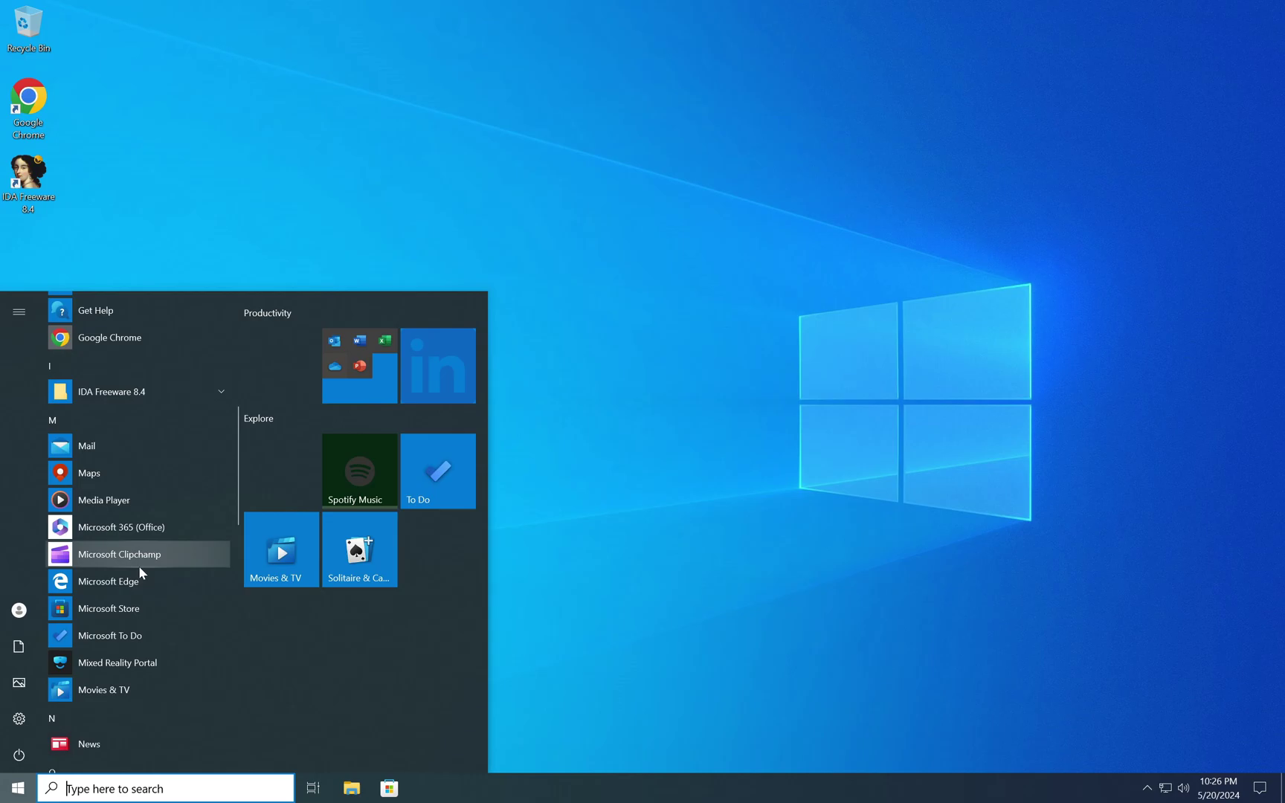
pyautogui.click(140, 579)
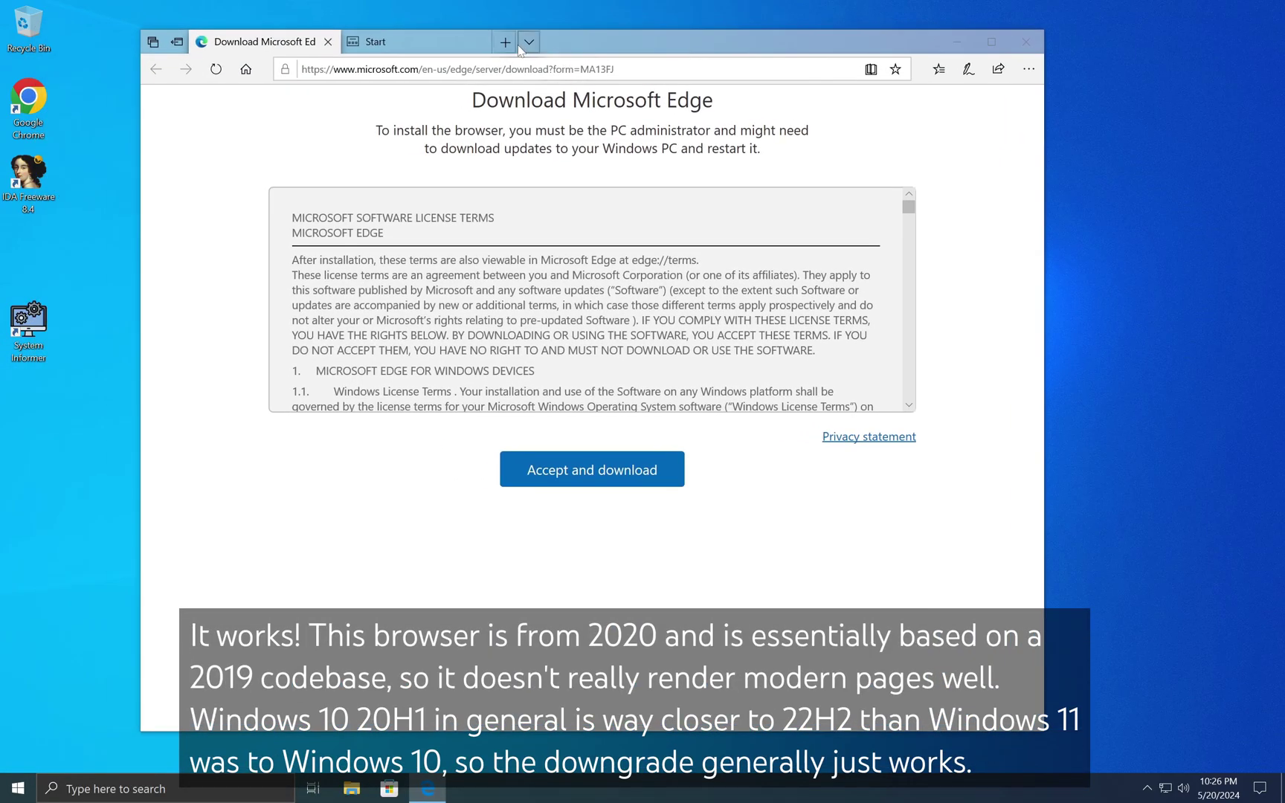
pyautogui.click(505, 41)
pyautogui.click(328, 42)
pyautogui.click(328, 42)
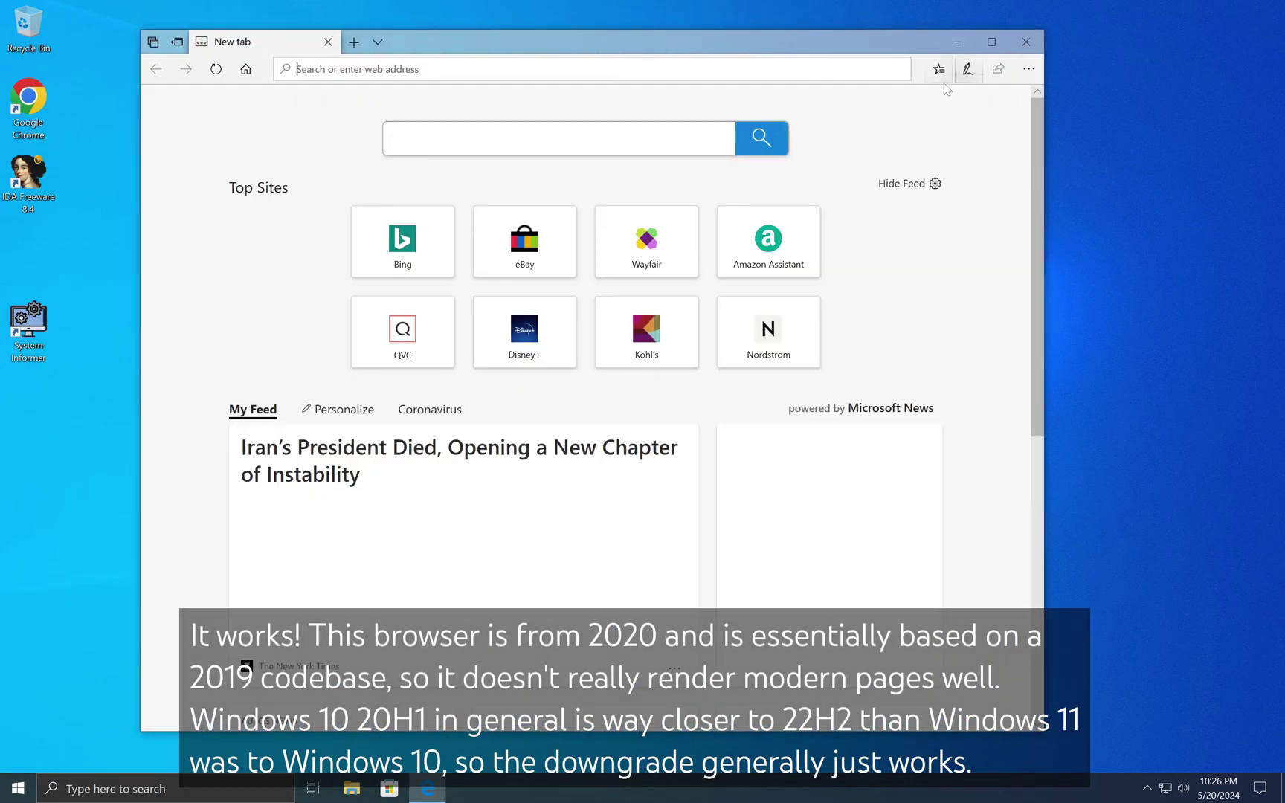
pyautogui.write('www.')
pyautogui.press('Return')
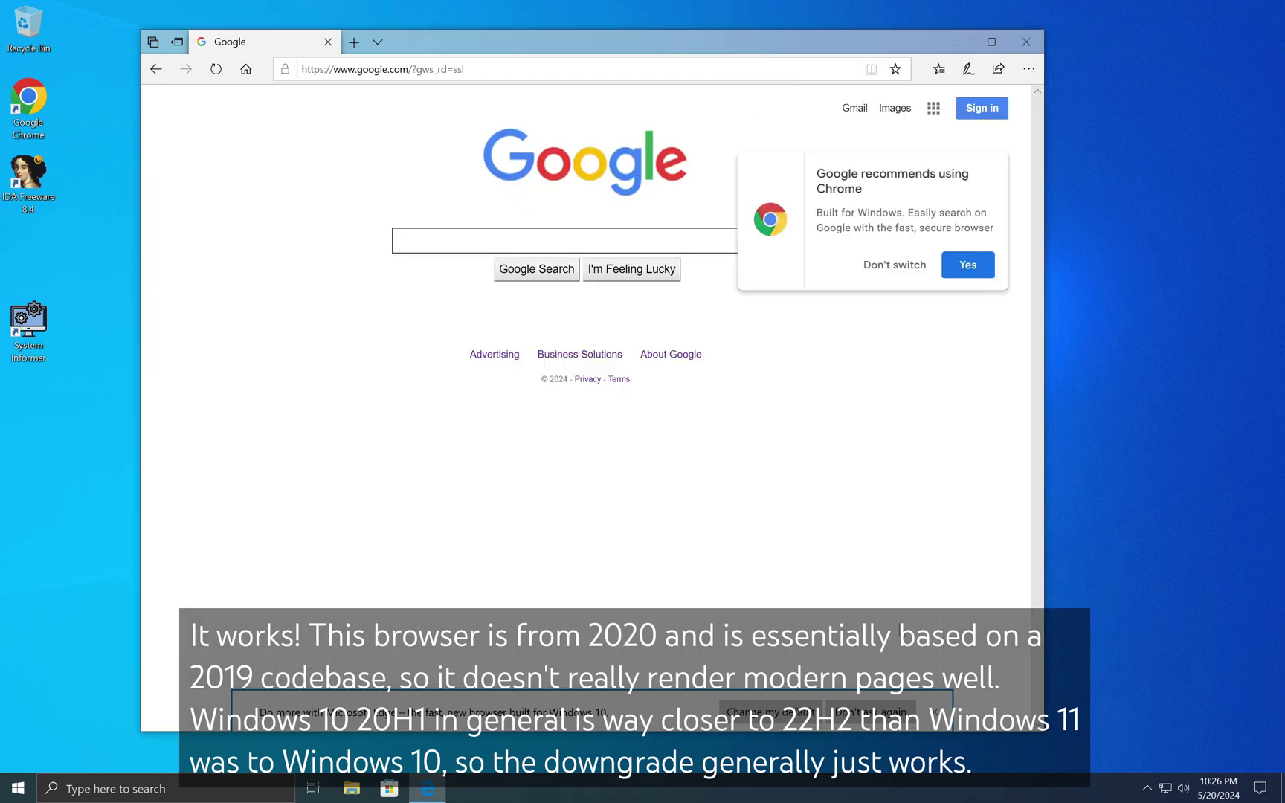
pyautogui.click(895, 266)
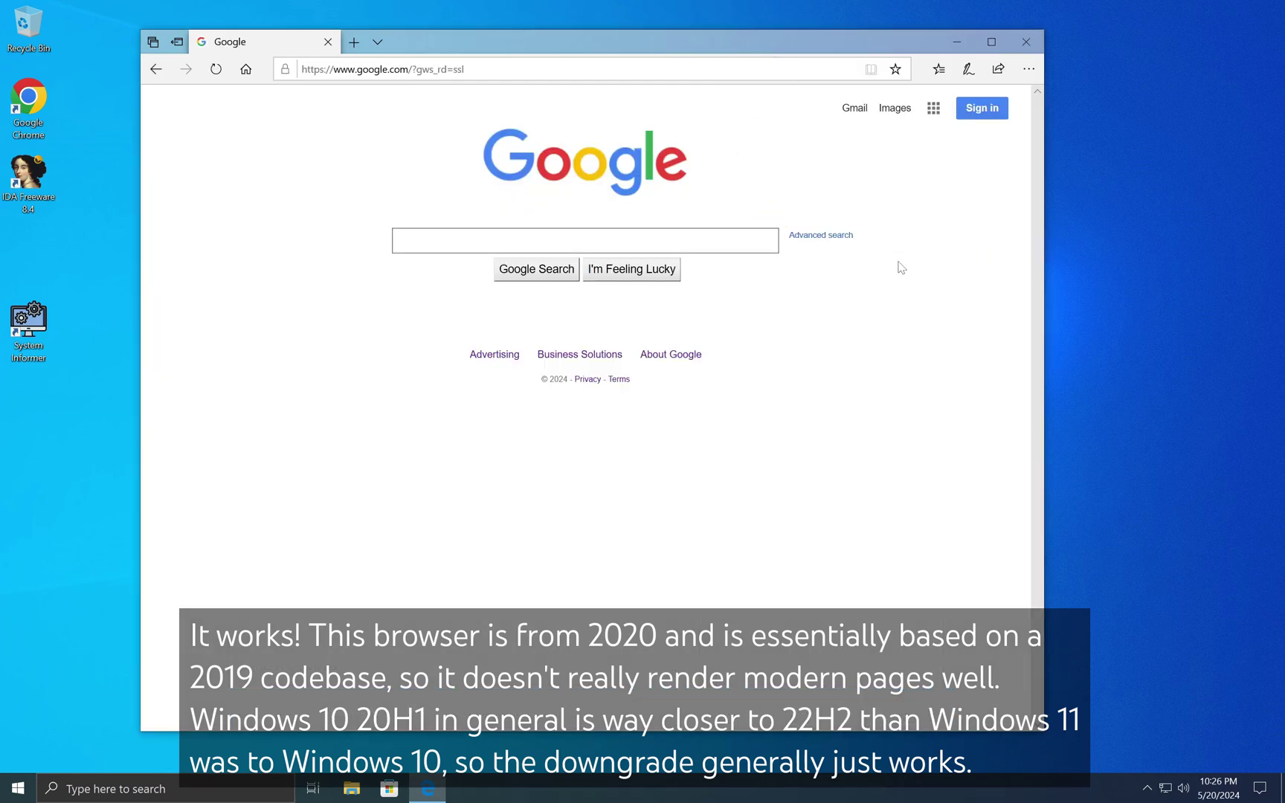
# - Move the legacy Edge icon beside File Explorer on the taskbar and pin it there
pyautogui.moveTo(428, 788); pyautogui.dragTo(390, 788)
pyautogui.rightClick(390, 788)
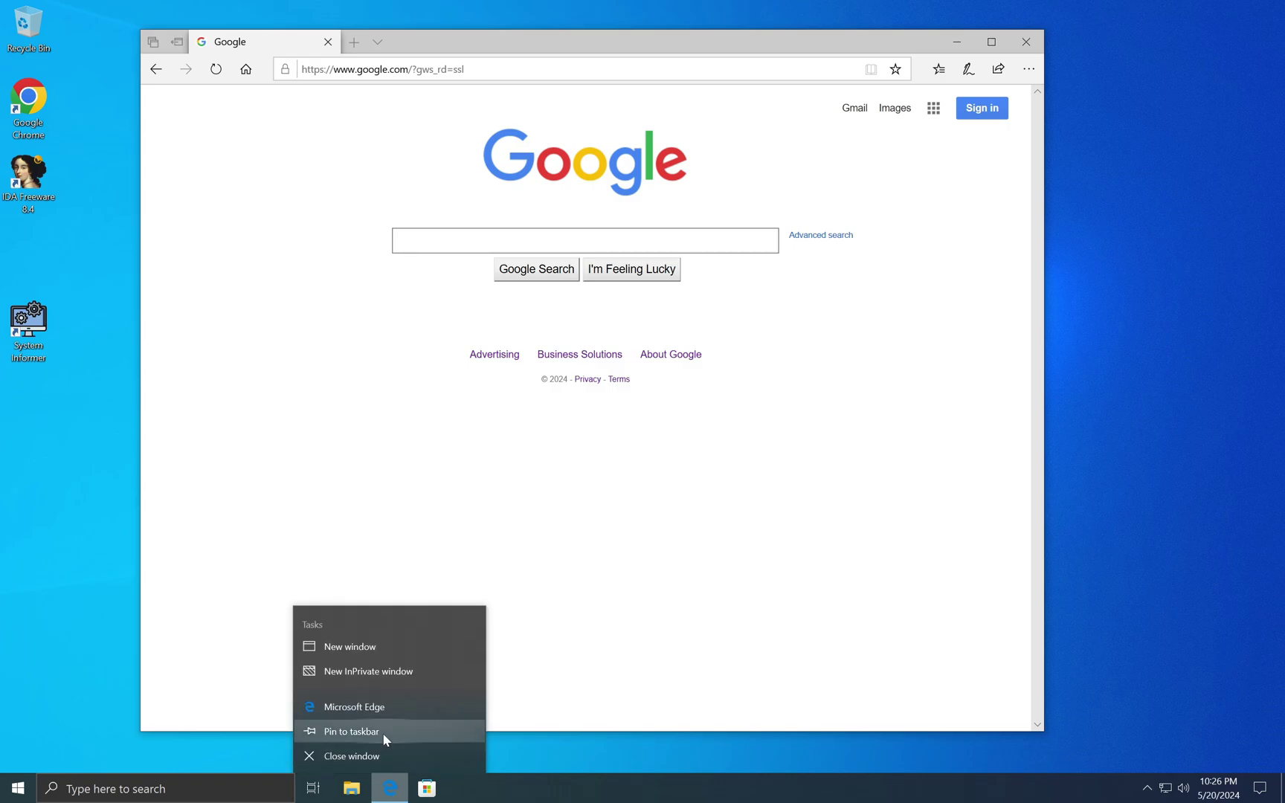
pyautogui.click(383, 733)
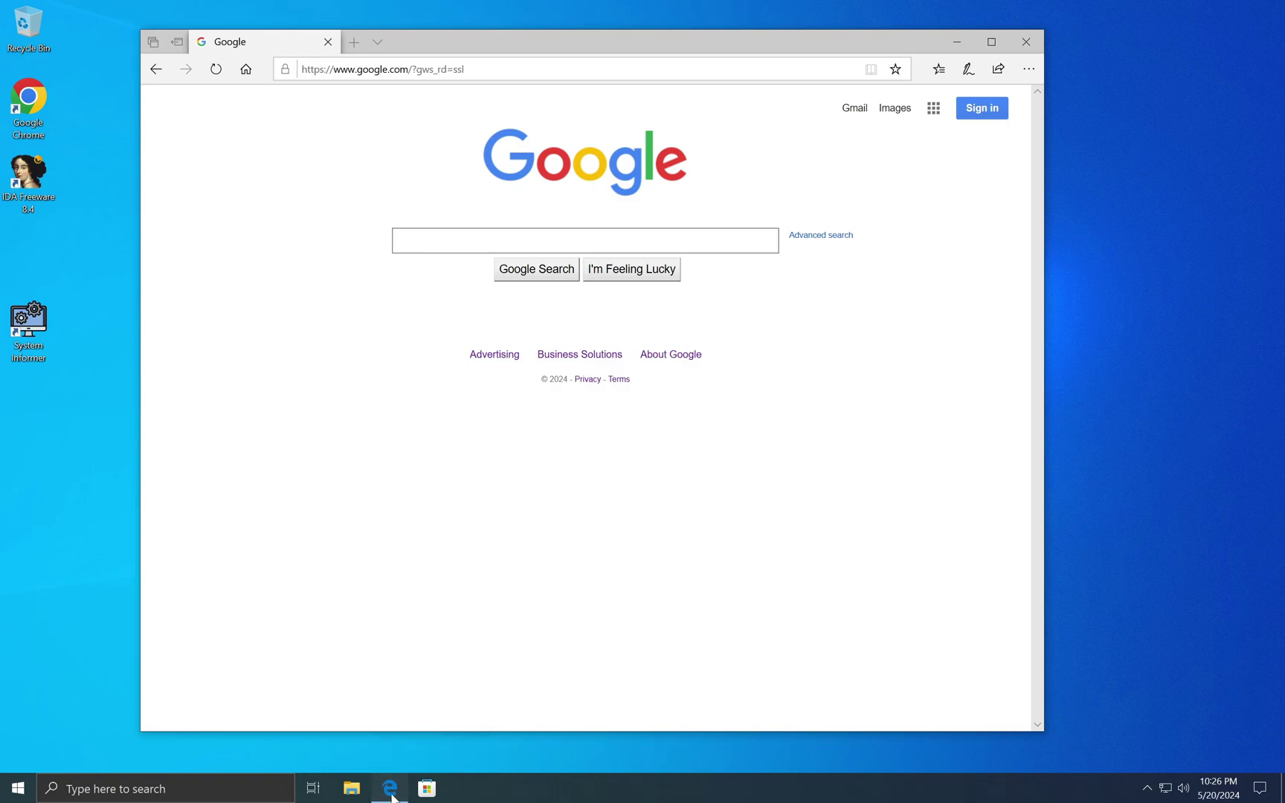
# - Inspect what remains in C:\Program Files (x86)\Microsoft\Edge\Application\125.0.2535.51\Installer and close File Explorer
pyautogui.click(342, 786)
pyautogui.click(274, 361)
pyautogui.doubleClick(427, 410)
pyautogui.doubleClick(430, 318)
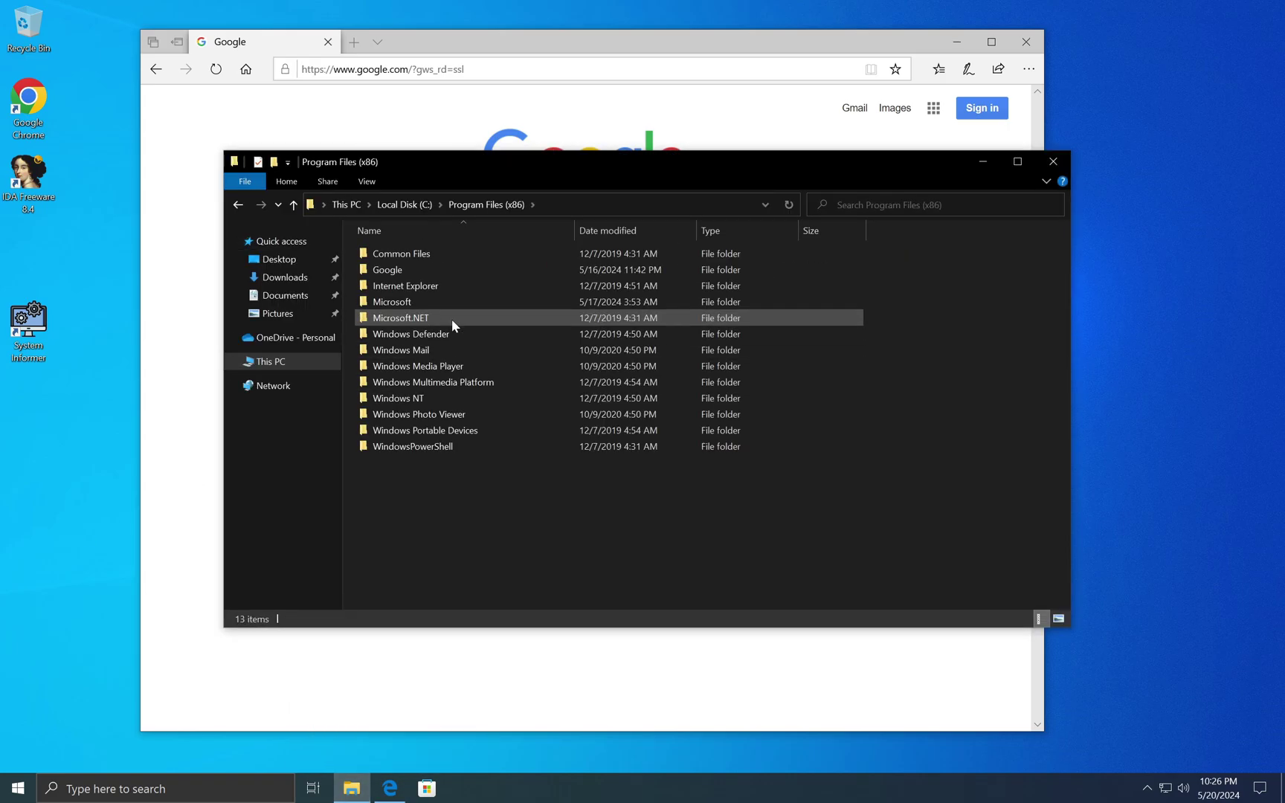
pyautogui.doubleClick(417, 301)
pyautogui.doubleClick(401, 254)
pyautogui.doubleClick(436, 253)
pyautogui.doubleClick(436, 254)
pyautogui.click(436, 253)
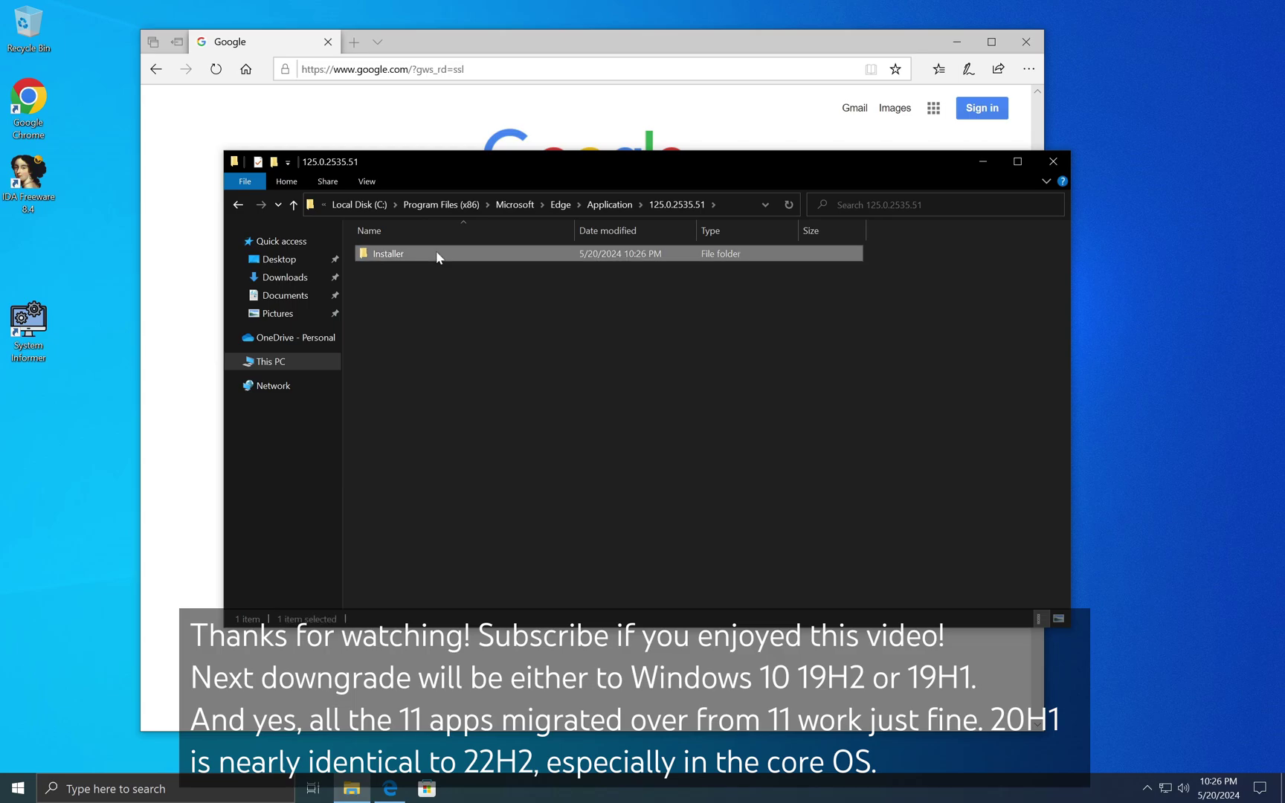
pyautogui.doubleClick(436, 253)
pyautogui.click(1053, 161)
# - View the Help and feedback options of legacy Edge
pyautogui.click(1029, 69)
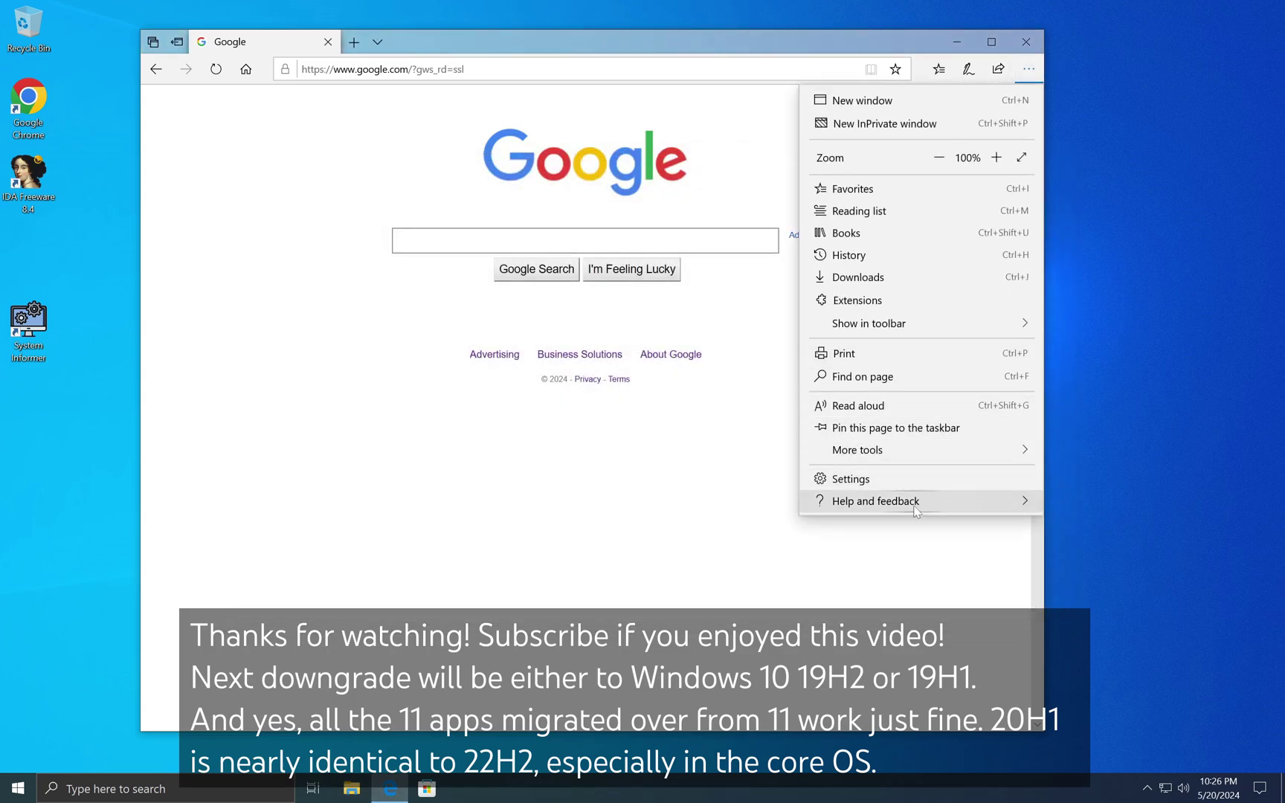
pyautogui.moveTo(915, 512)
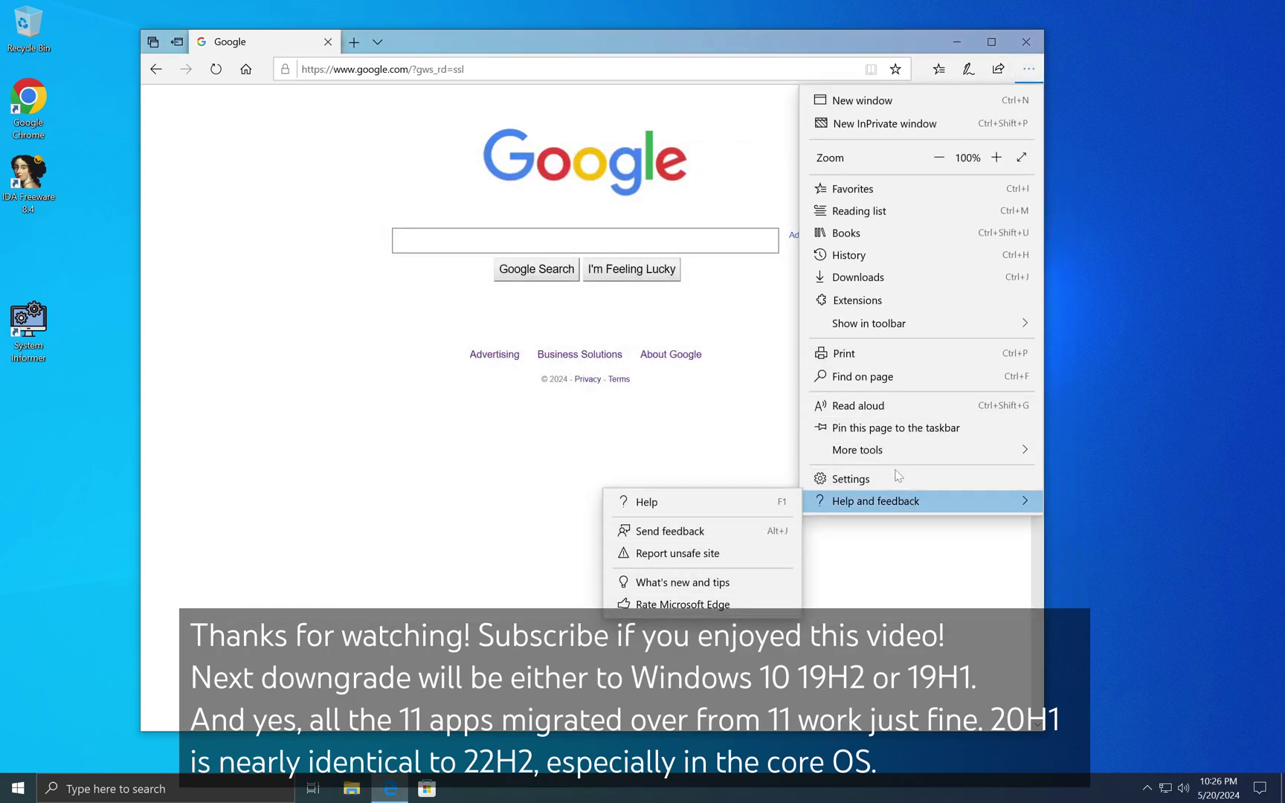